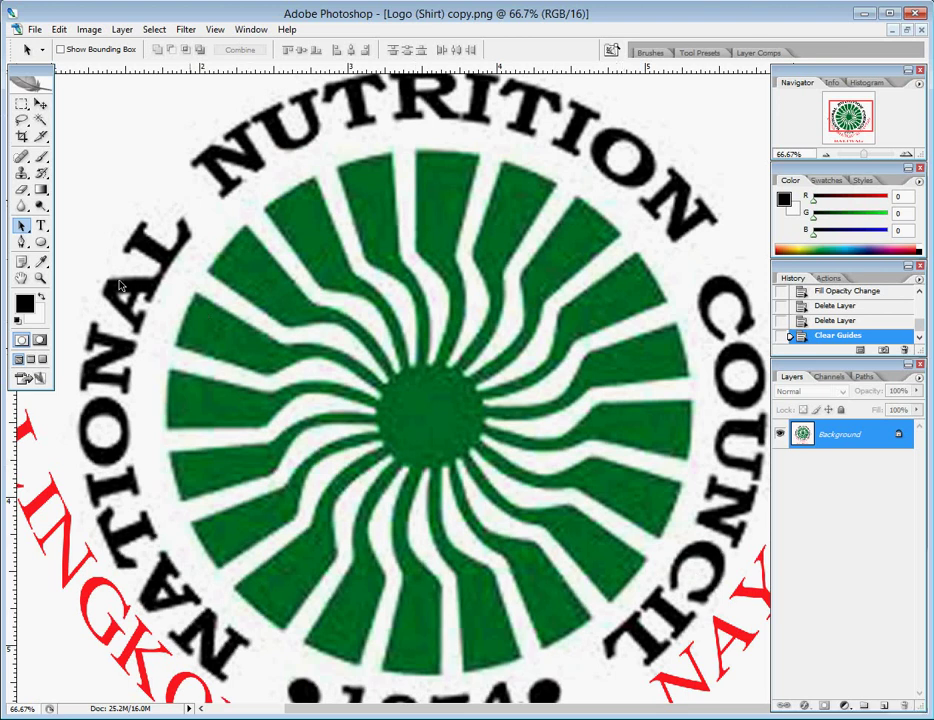
Step: Drag a vertical and a horizontal ruler guide to meet at the green emblem's centre
{"action": "mouse_move", "coordinate": [12, 320]}
{"action": "left_mouse_down"}
{"action": "mouse_move", "coordinate": [444, 514]}
{"action": "mouse_move", "coordinate": [431, 517]}
{"action": "left_mouse_up"}
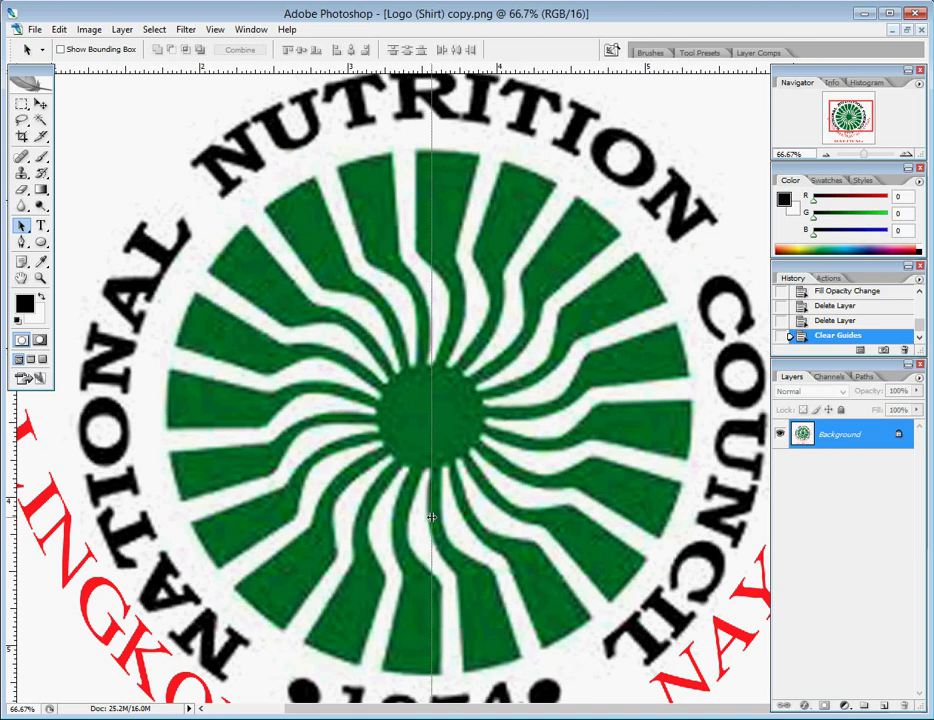
{"action": "left_click_drag", "start_coordinate": [431, 517], "coordinate": [431, 517]}
{"action": "left_click_drag", "start_coordinate": [500, 68], "coordinate": [614, 415]}
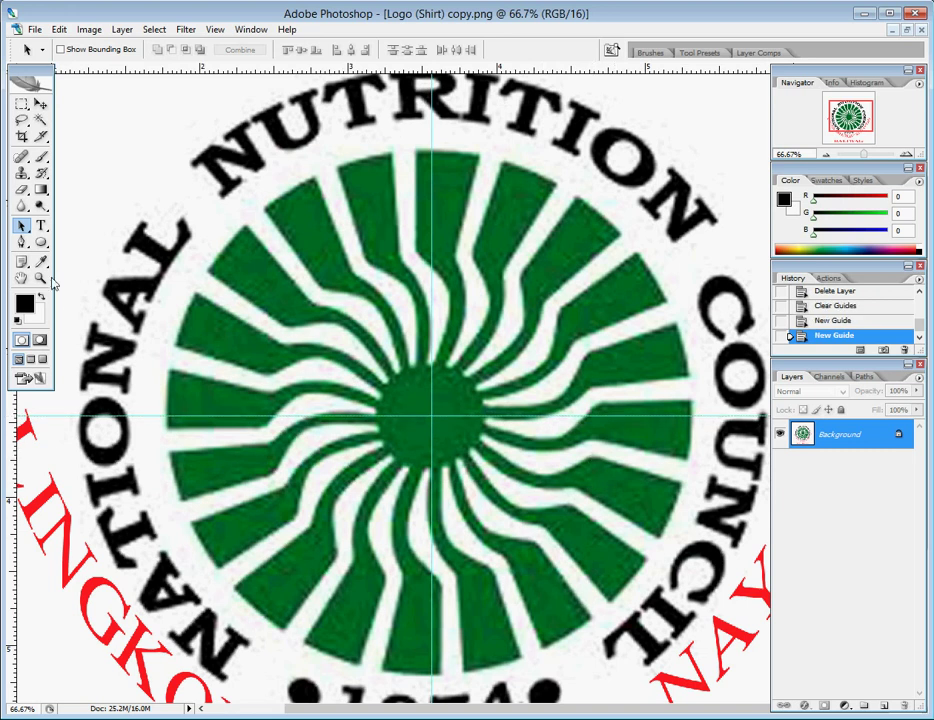
{"action": "left_click", "coordinate": [41, 243]}
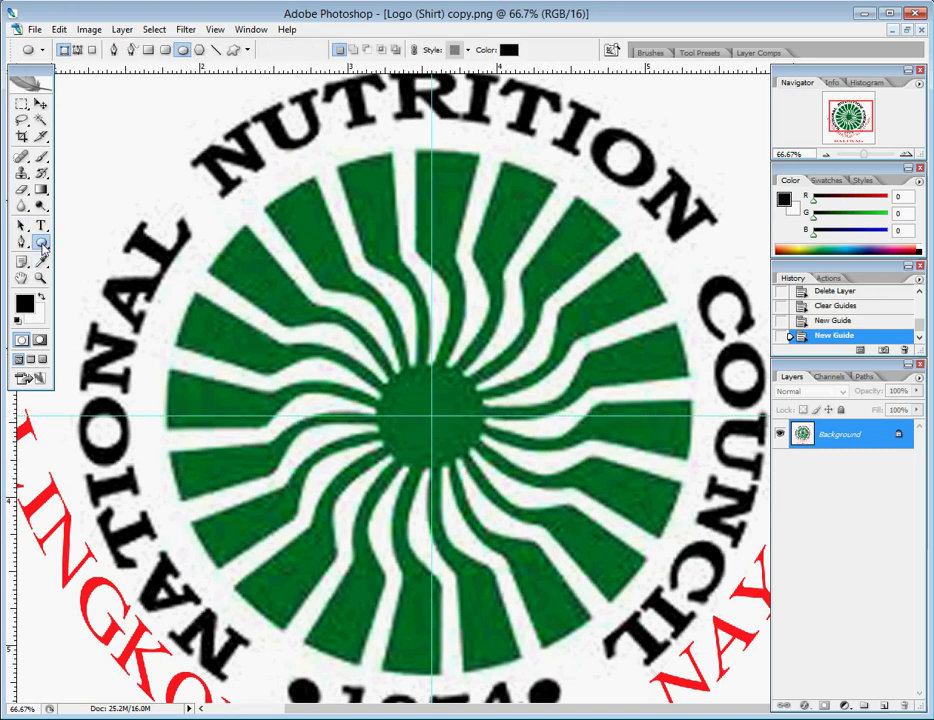
Step: Draw a proportional circle, Shape 1, from the guide crossing over the whole sunburst
{"action": "left_click", "coordinate": [247, 49]}
{"action": "left_click", "coordinate": [193, 130]}
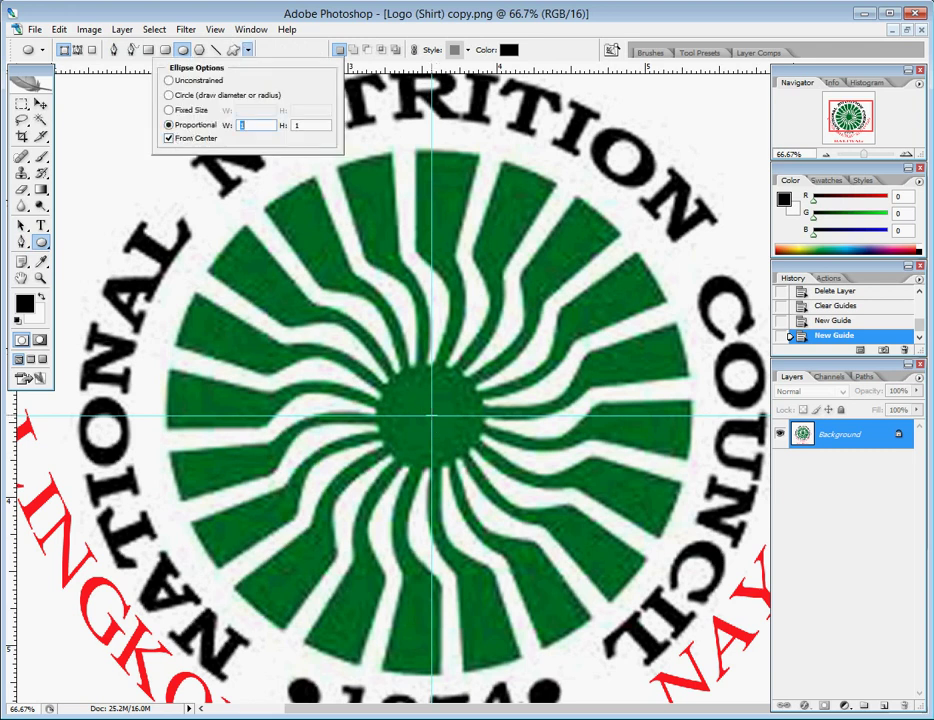
{"action": "mouse_move", "coordinate": [432, 413]}
{"action": "left_mouse_down"}
{"action": "mouse_move", "coordinate": [690, 670]}
{"action": "mouse_move", "coordinate": [741, 679]}
{"action": "left_mouse_up"}
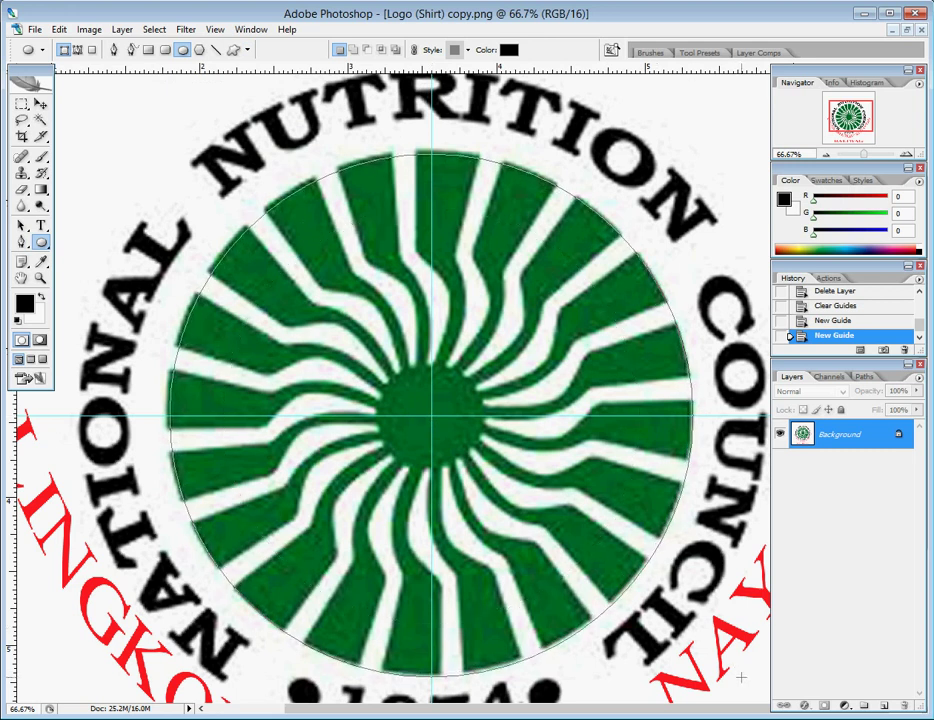
{"action": "left_click_drag", "start_coordinate": [741, 679], "coordinate": [741, 679]}
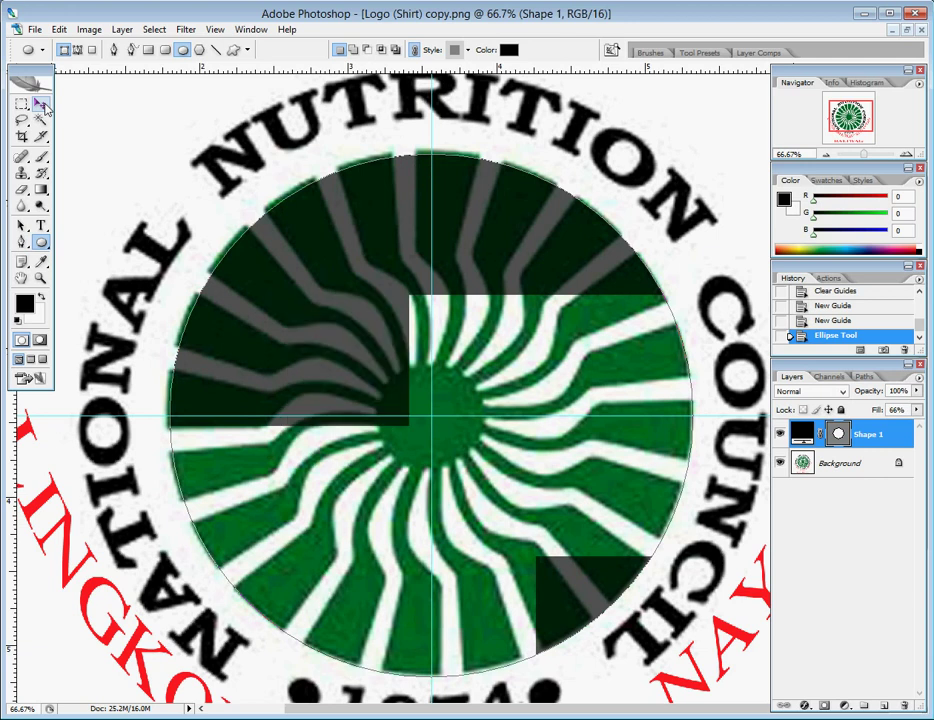
{"action": "left_click", "coordinate": [41, 106]}
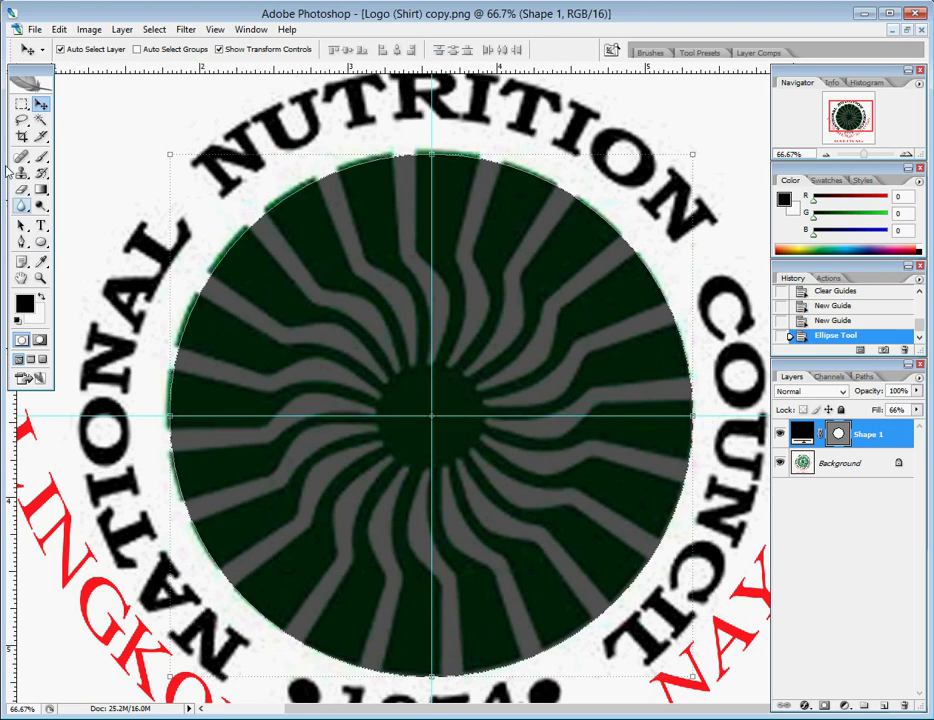
Step: Nudge the circle up and left and fine-tune both guides to centre it
{"action": "key", "text": "Up"}
{"action": "key", "text": "Up"}
{"action": "key", "text": "Up"}
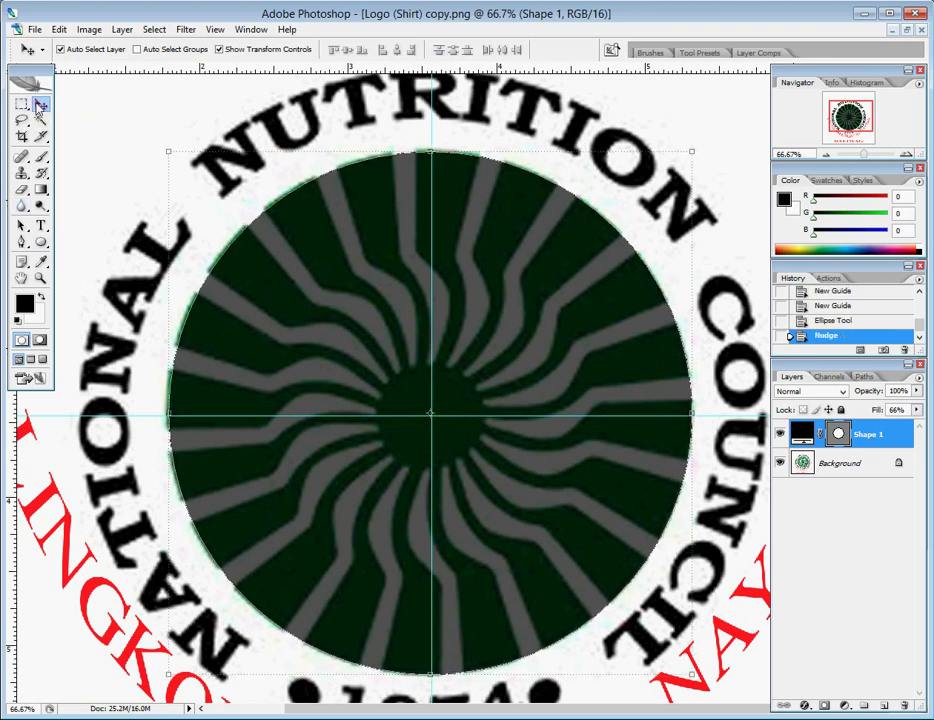
{"action": "key", "text": "Left"}
{"action": "key", "text": "Left"}
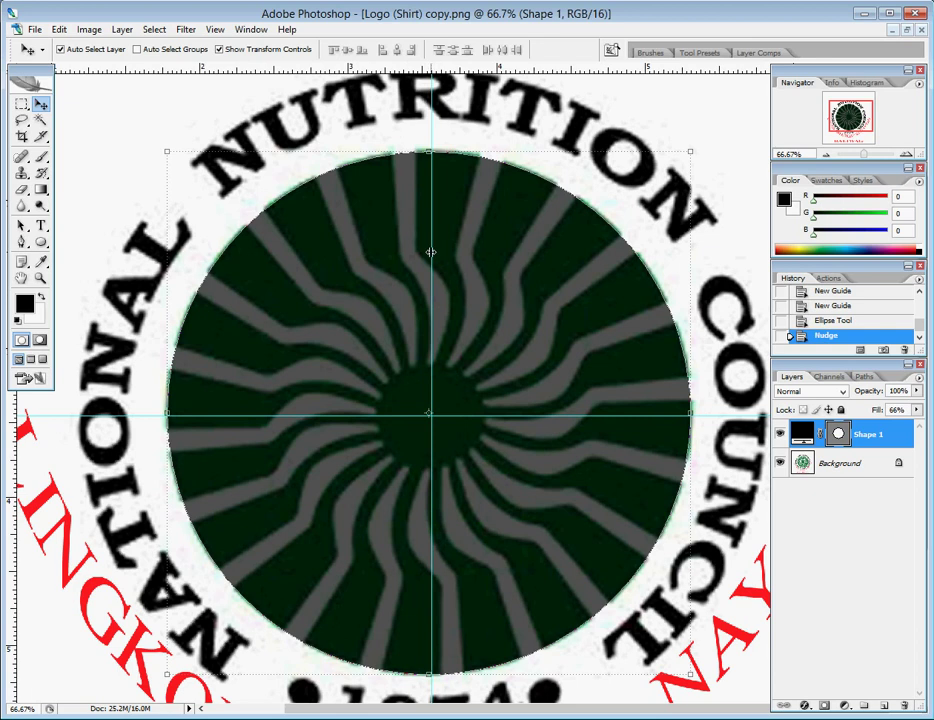
{"action": "left_click_drag", "start_coordinate": [428, 252], "coordinate": [429, 252]}
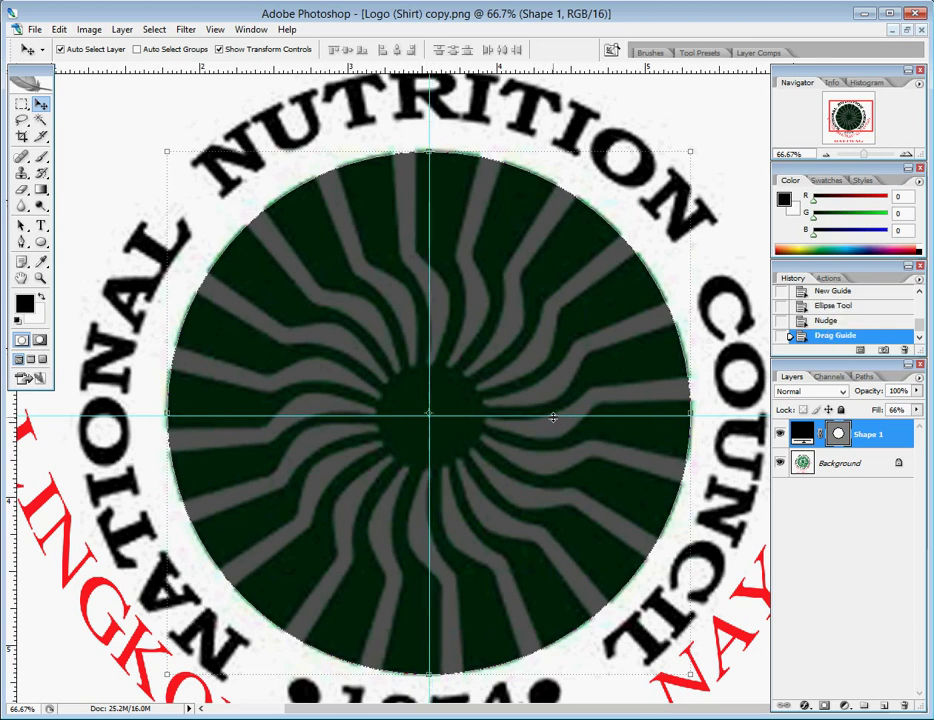
{"action": "left_click_drag", "start_coordinate": [553, 416], "coordinate": [553, 413]}
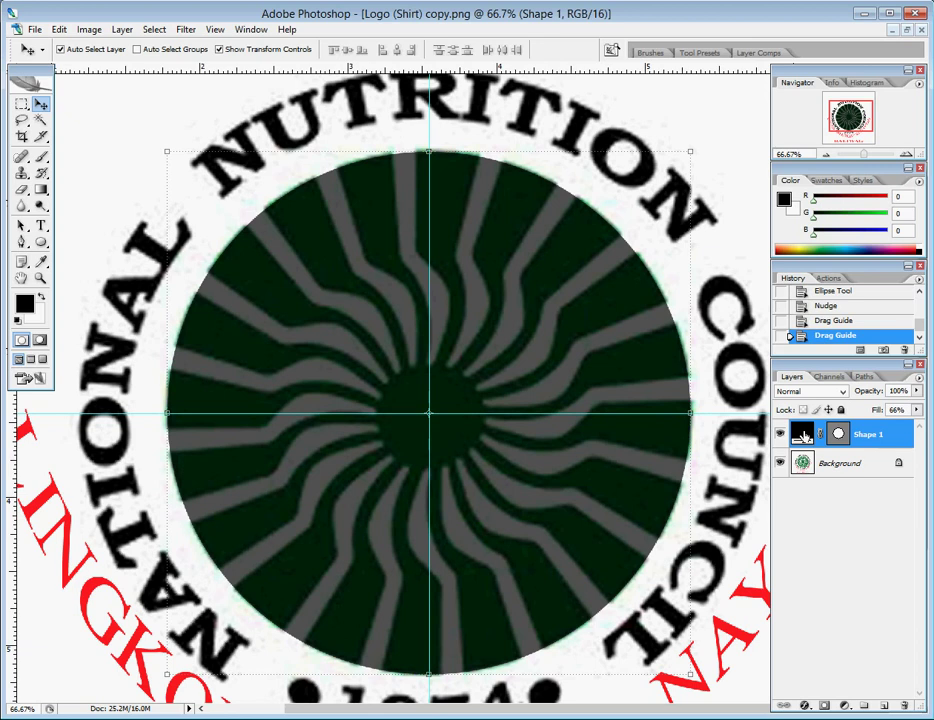
Step: Change Shape 1's fill to red in the Color Picker, then hide the layer
{"action": "double_click", "coordinate": [802, 433]}
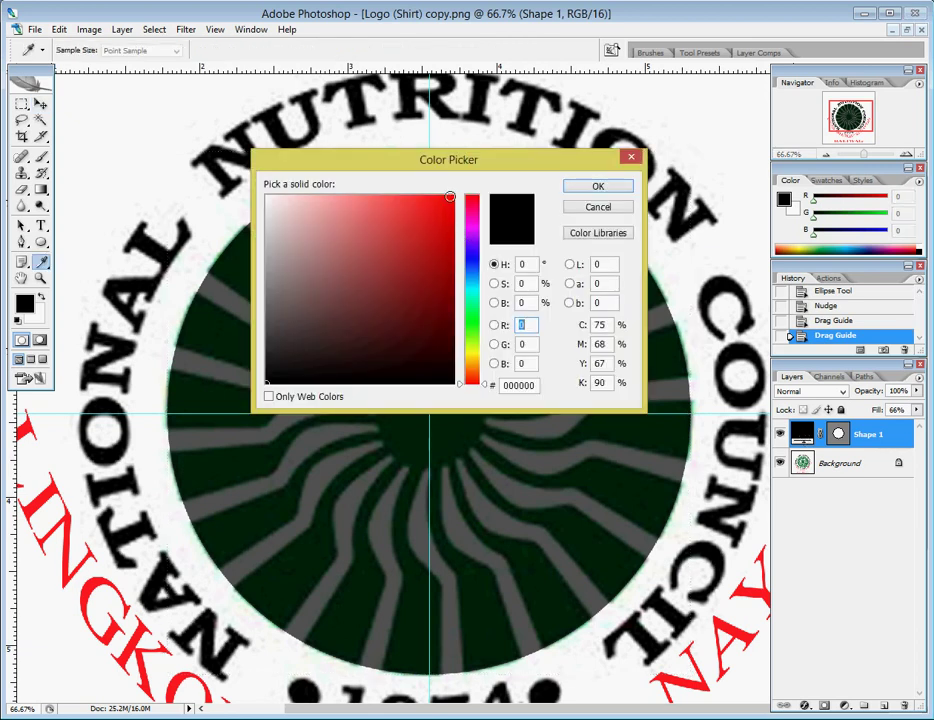
{"action": "type", "text": "156"}
{"action": "left_click", "coordinate": [598, 186]}
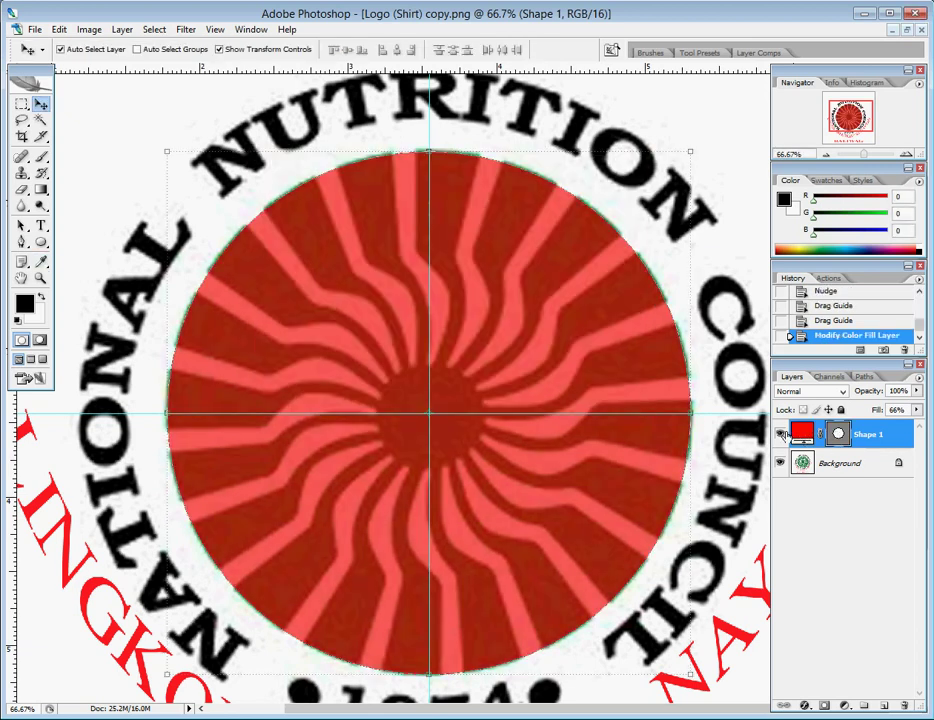
{"action": "left_click", "coordinate": [780, 433]}
Step: Zoom in to inspect the wavy green rays, then switch to the Pen Tool
{"action": "left_click", "coordinate": [41, 278]}
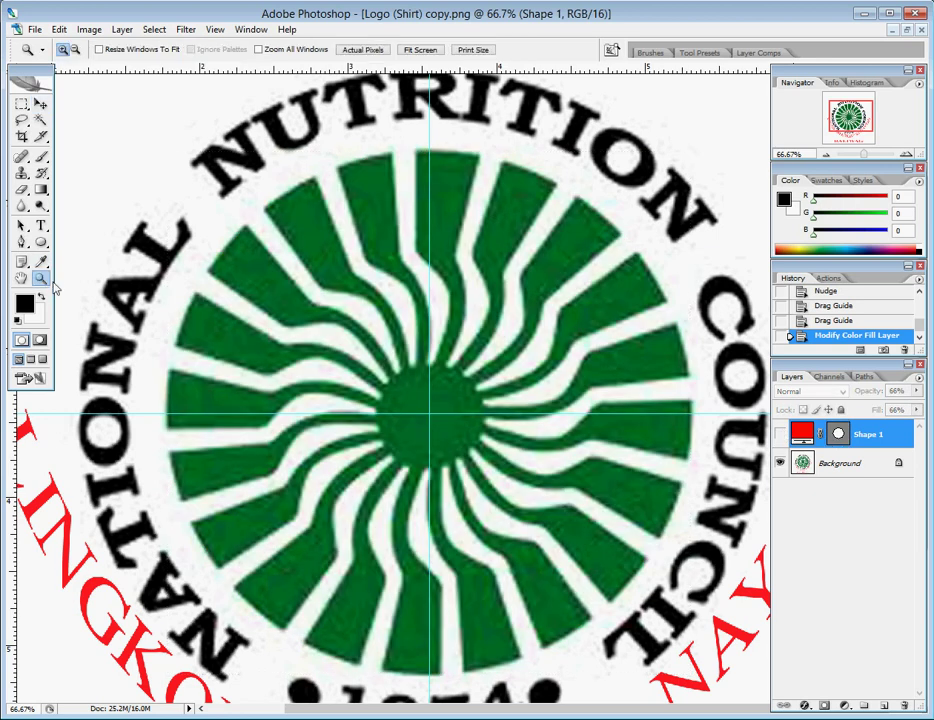
{"action": "left_click", "coordinate": [424, 384]}
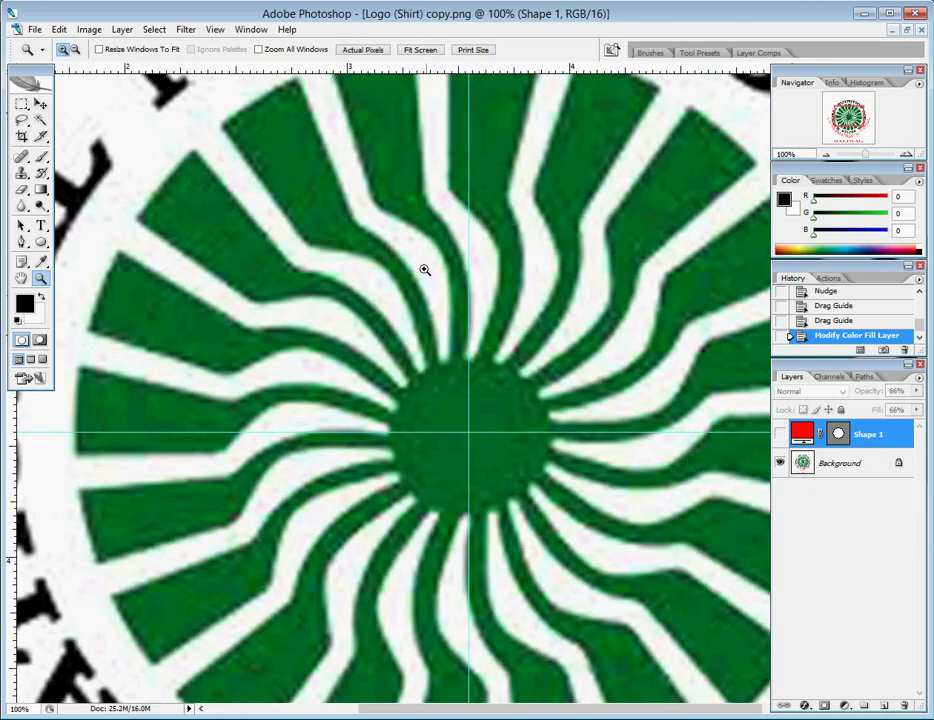
{"action": "scroll", "coordinate": [489, 398], "scroll_direction": "up", "scroll_amount": 2}
{"action": "scroll", "coordinate": [495, 370], "scroll_direction": "up", "scroll_amount": 1}
{"action": "left_click", "coordinate": [500, 334]}
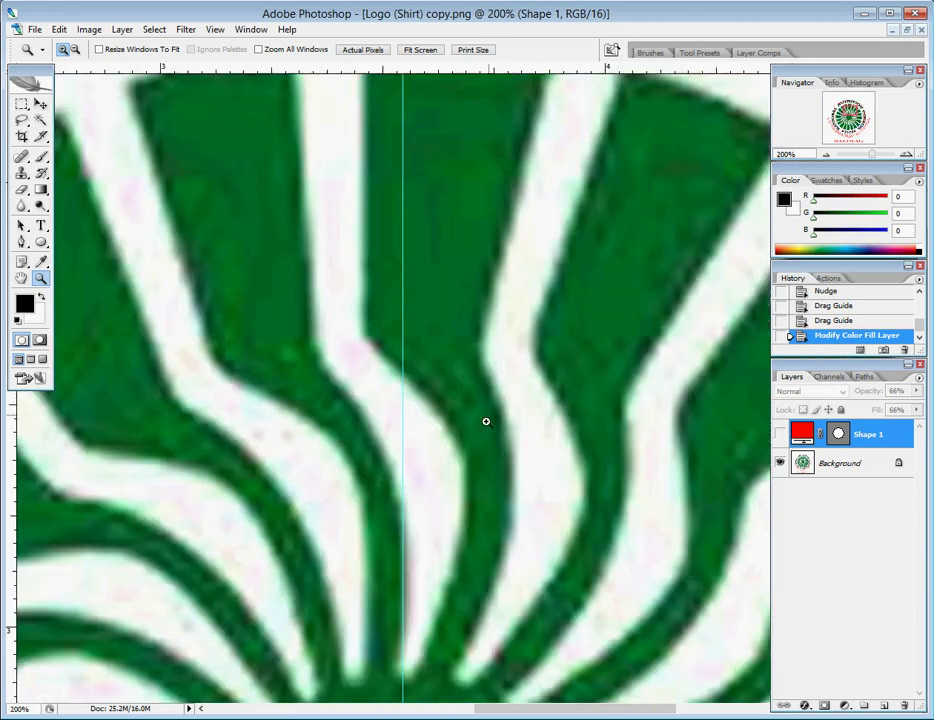
{"action": "scroll", "coordinate": [470, 430], "scroll_direction": "down", "scroll_amount": 1}
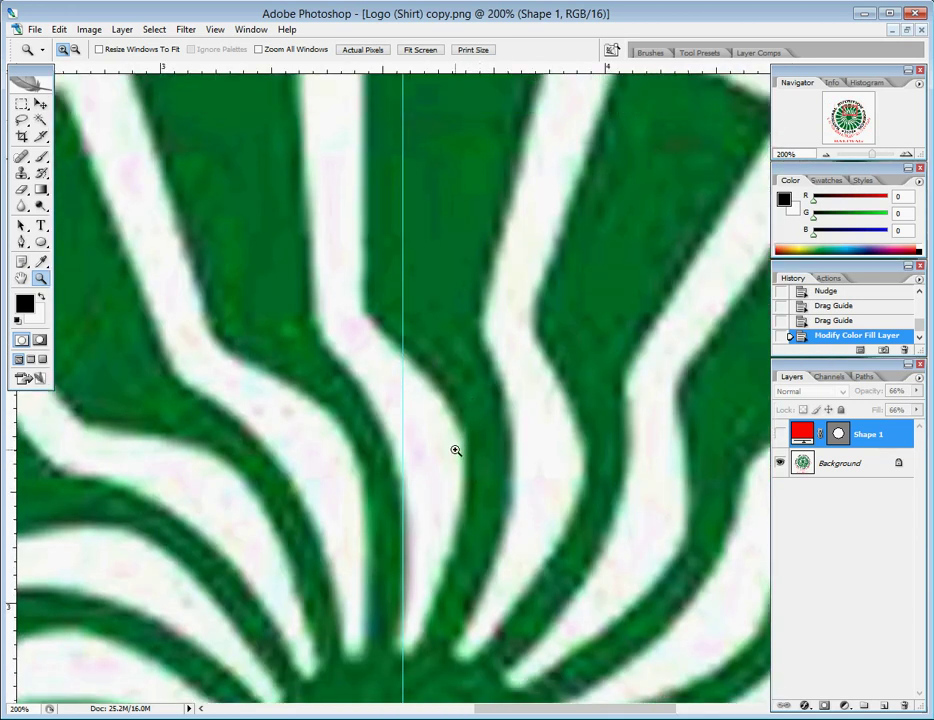
{"action": "left_click", "coordinate": [460, 430], "text": "alt"}
{"action": "scroll", "coordinate": [452, 440], "scroll_direction": "up", "scroll_amount": 1}
{"action": "scroll", "coordinate": [452, 440], "scroll_direction": "up", "scroll_amount": 1}
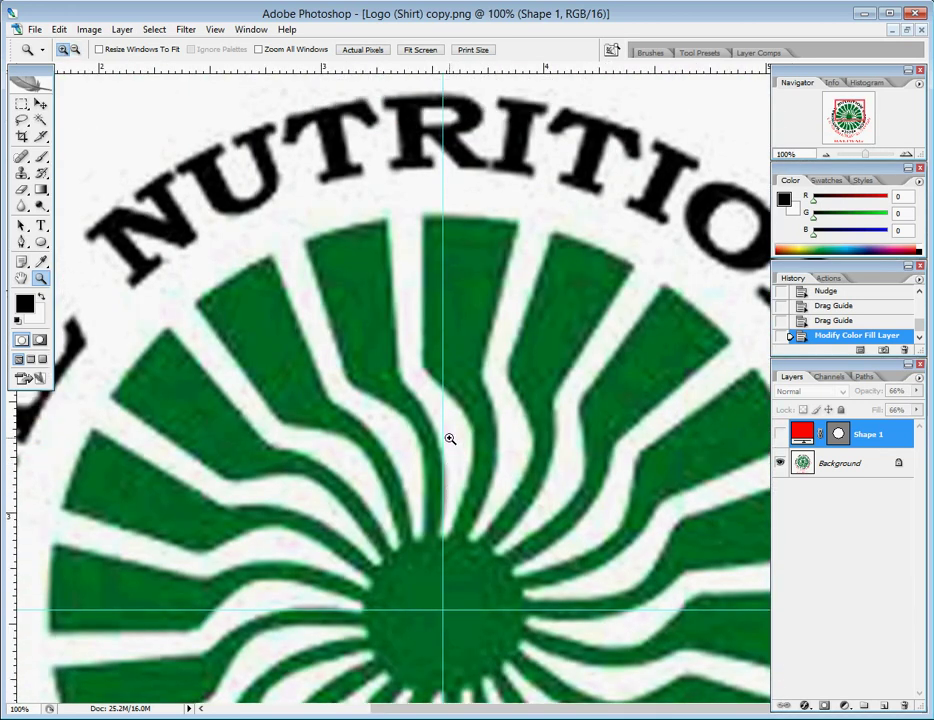
{"action": "left_click", "coordinate": [22, 243]}
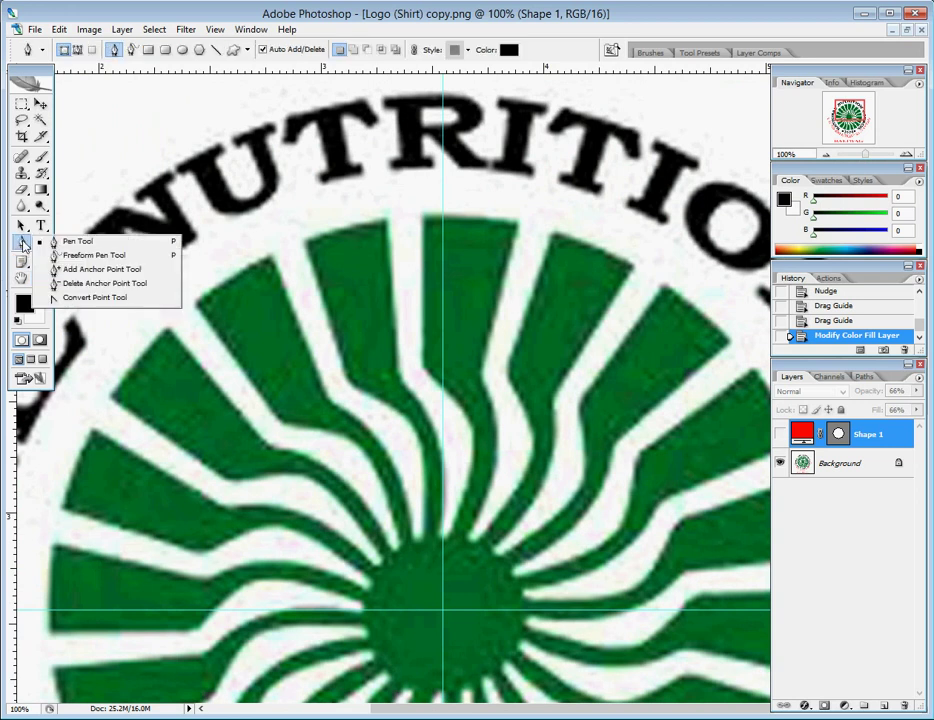
{"action": "left_click", "coordinate": [75, 241]}
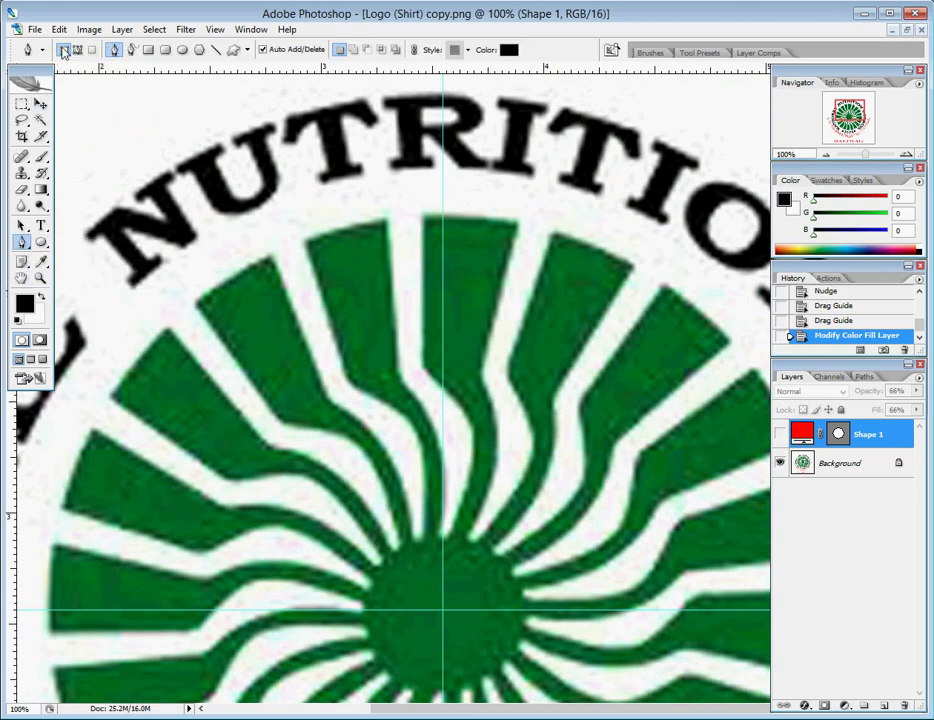
Step: Draw a closed six-point pen sliver from the top ray down to the sunburst centre
{"action": "left_click", "coordinate": [384, 210]}
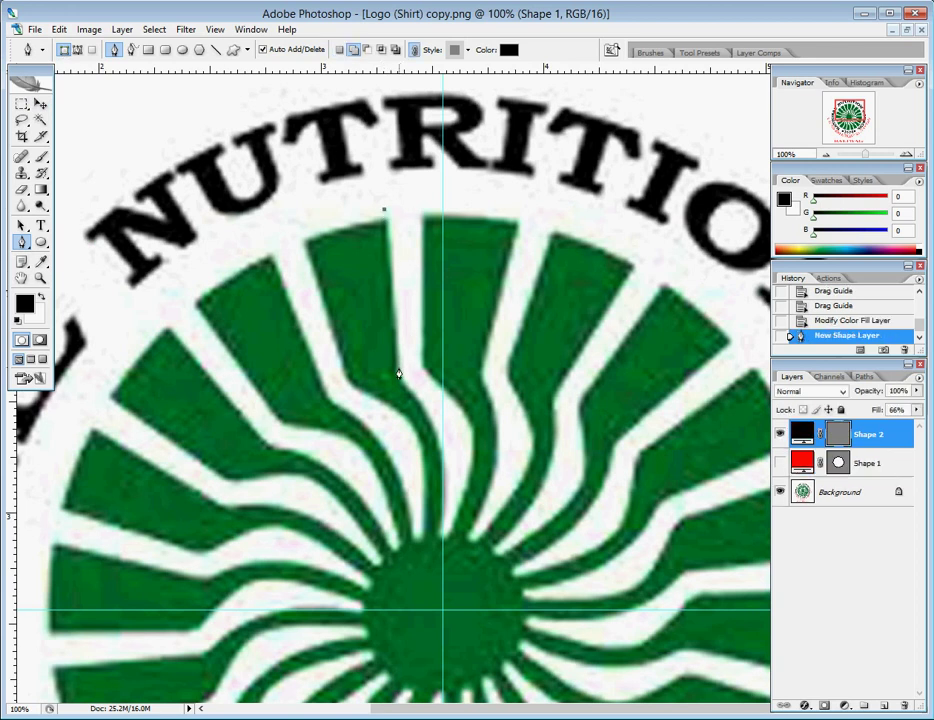
{"action": "left_click", "coordinate": [398, 369]}
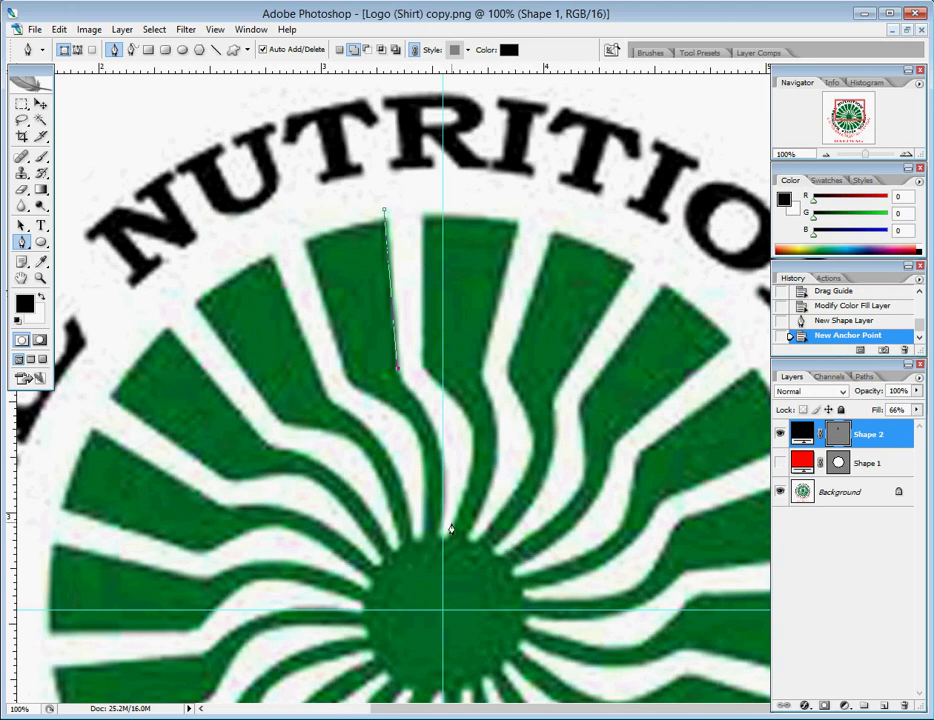
{"action": "left_click", "coordinate": [422, 607]}
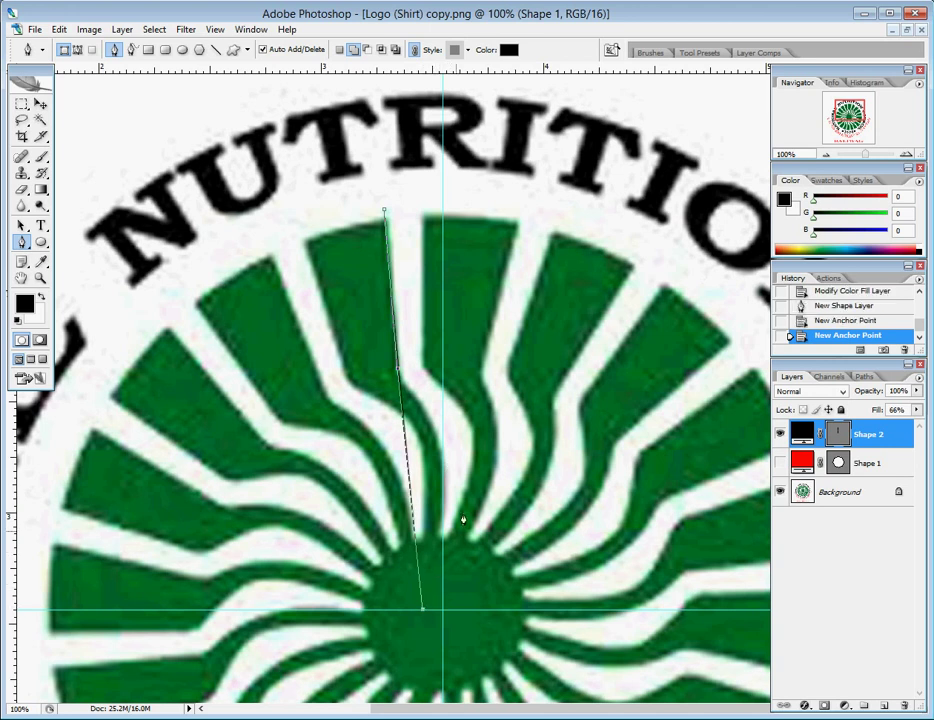
{"action": "left_click", "coordinate": [425, 369]}
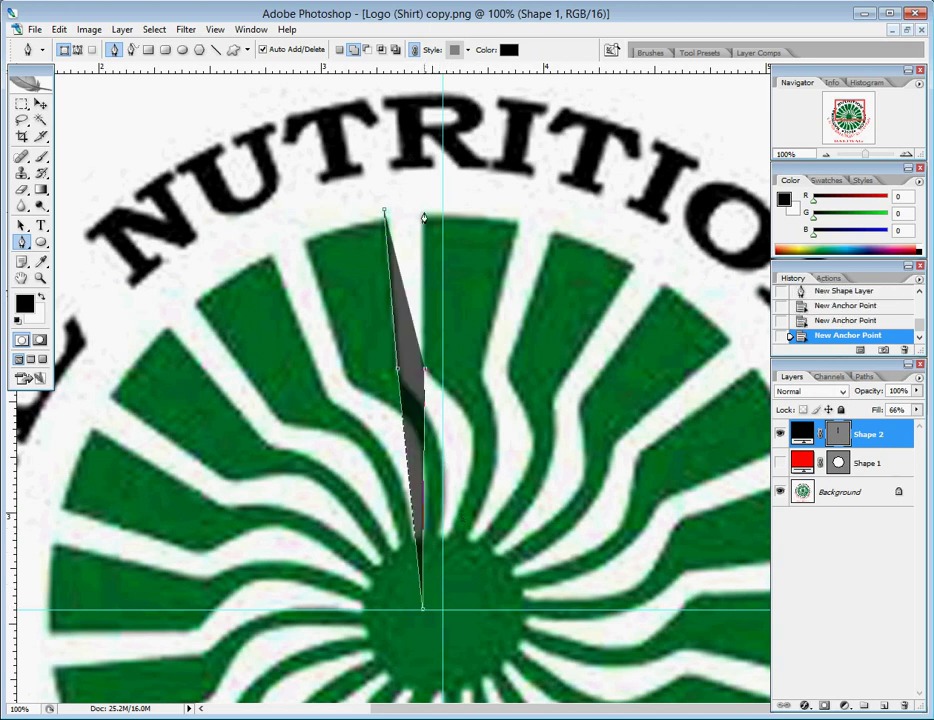
{"action": "left_click", "coordinate": [422, 207]}
{"action": "left_click", "coordinate": [384, 212]}
Step: Fill the new Shape 2 sliver with red
{"action": "double_click", "coordinate": [800, 433]}
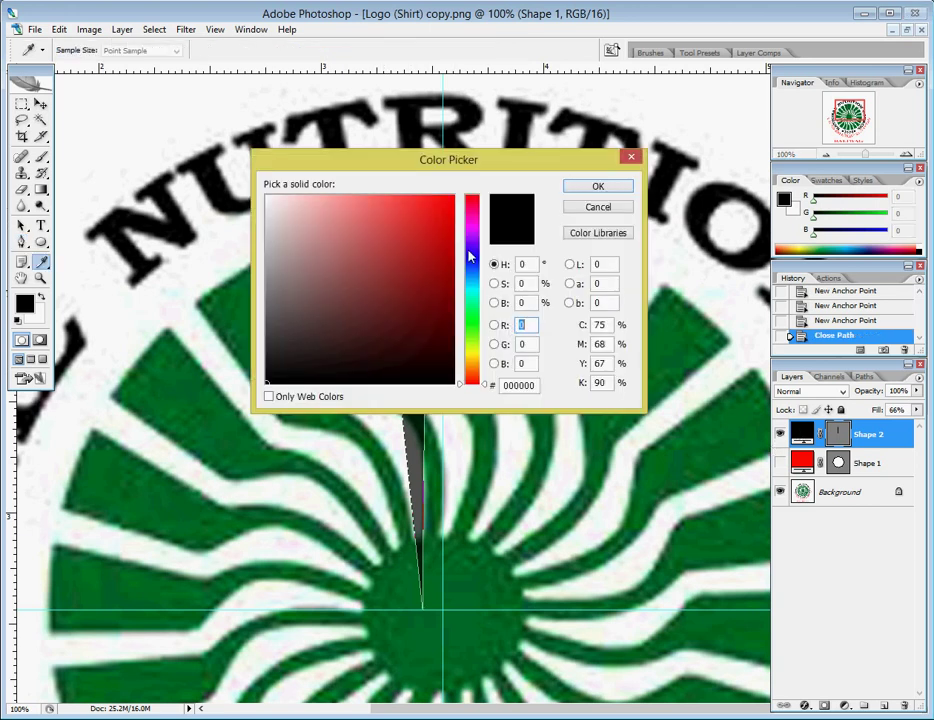
{"action": "type", "text": "249"}
{"action": "left_click", "coordinate": [610, 189]}
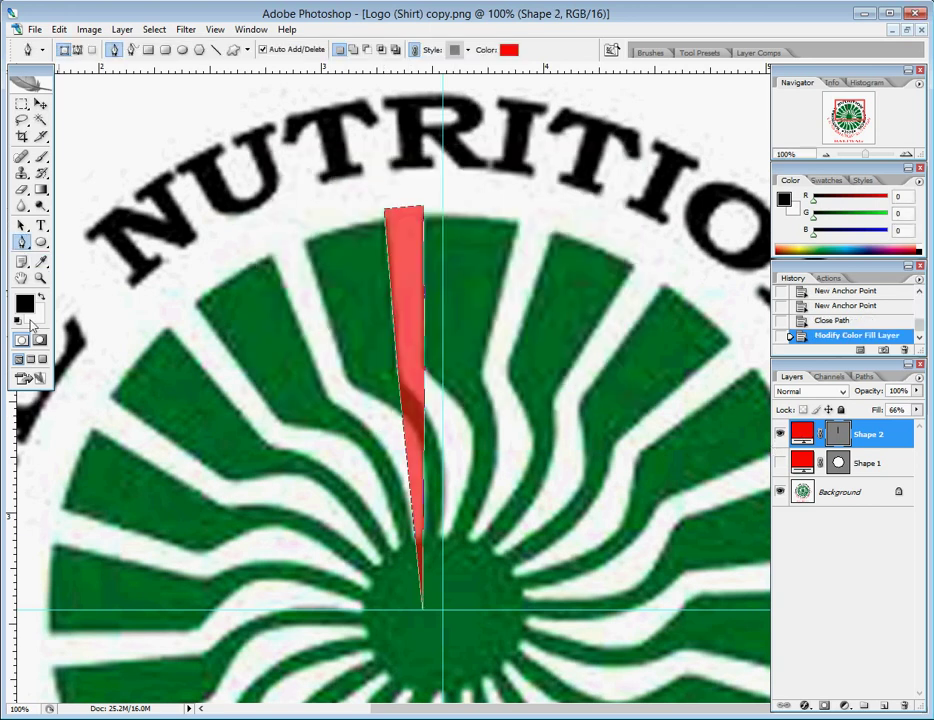
{"action": "left_click", "coordinate": [40, 278]}
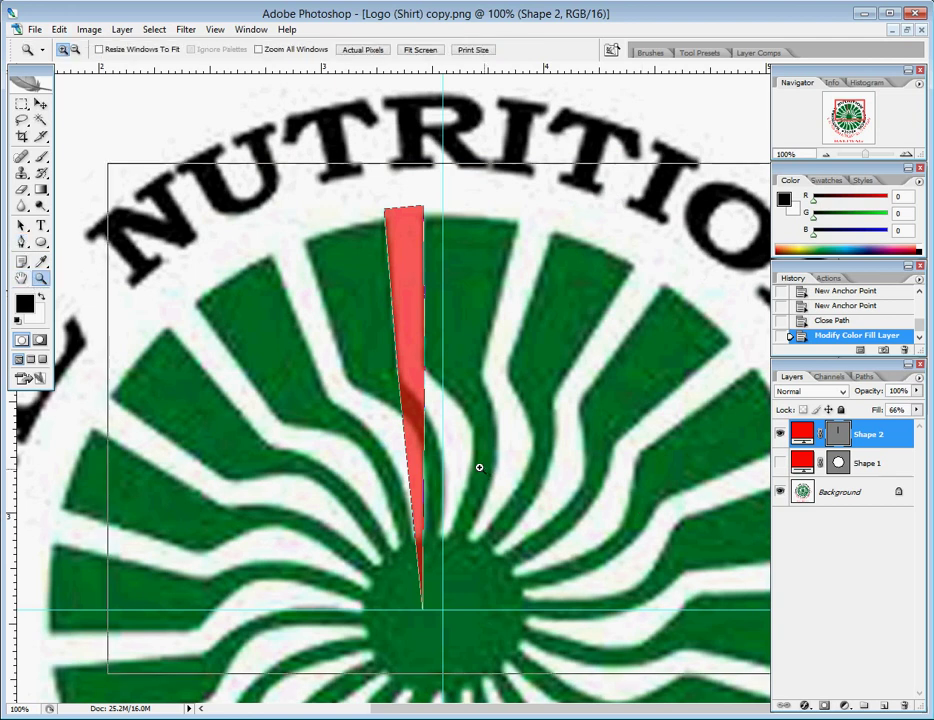
Step: Zoom in on the red sliver and switch to the Add Anchor Point tool
{"action": "left_click", "coordinate": [465, 468]}
{"action": "scroll", "coordinate": [361, 555], "scroll_direction": "up", "scroll_amount": 2}
{"action": "scroll", "coordinate": [271, 486], "scroll_direction": "up", "scroll_amount": 1}
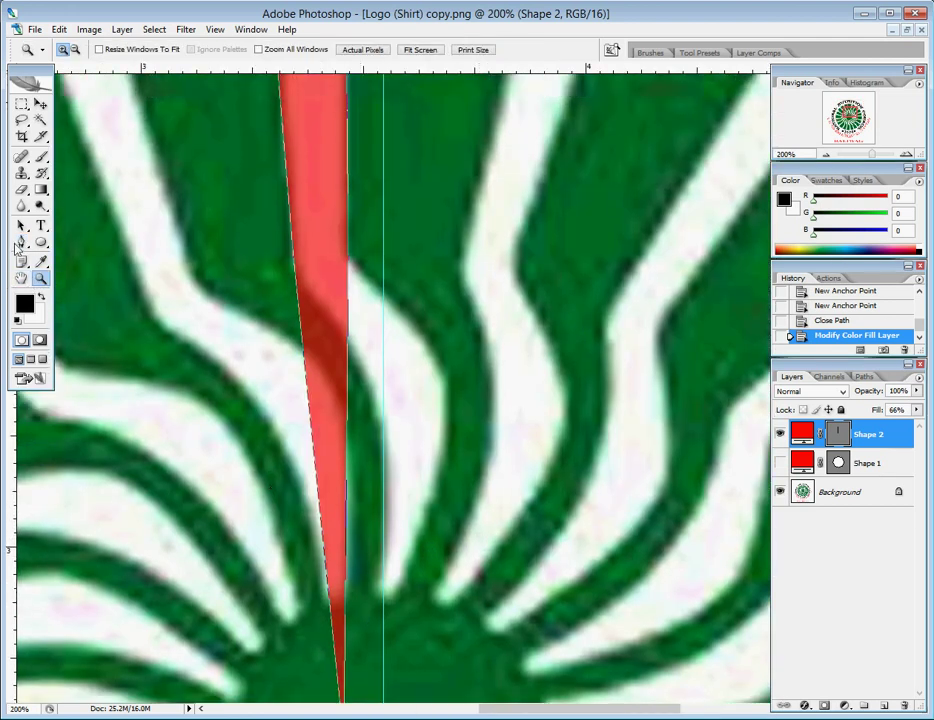
{"action": "left_click", "coordinate": [21, 242]}
{"action": "right_click", "coordinate": [21, 242]}
{"action": "left_click", "coordinate": [70, 270]}
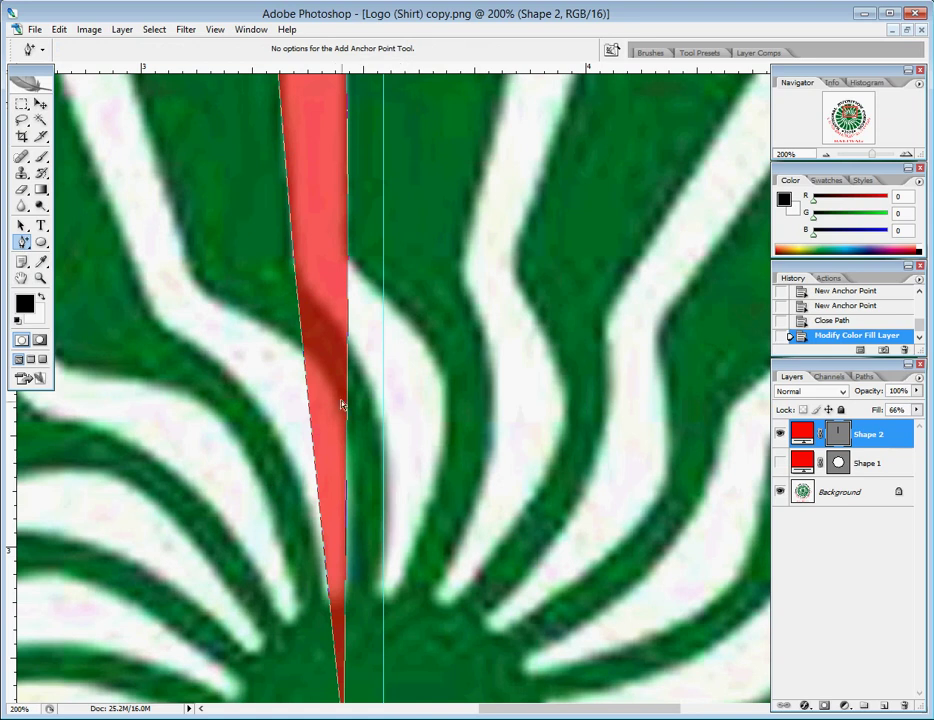
Step: Add anchor points and bend the ray's right and lower edges along the curved stripe
{"action": "left_click_drag", "start_coordinate": [345, 438], "coordinate": [449, 415]}
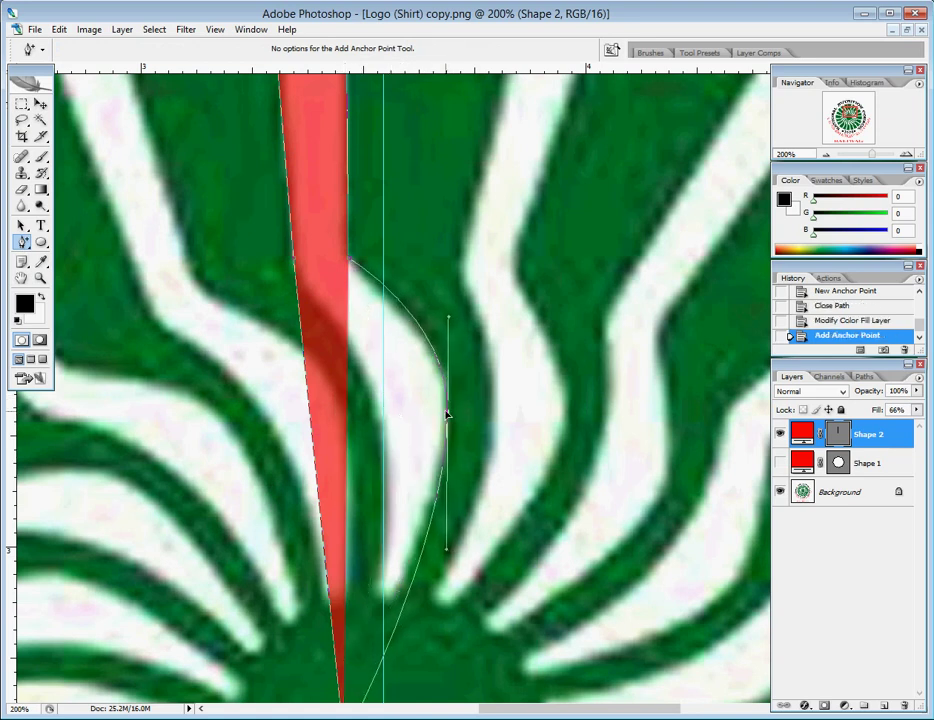
{"action": "left_click", "coordinate": [383, 295]}
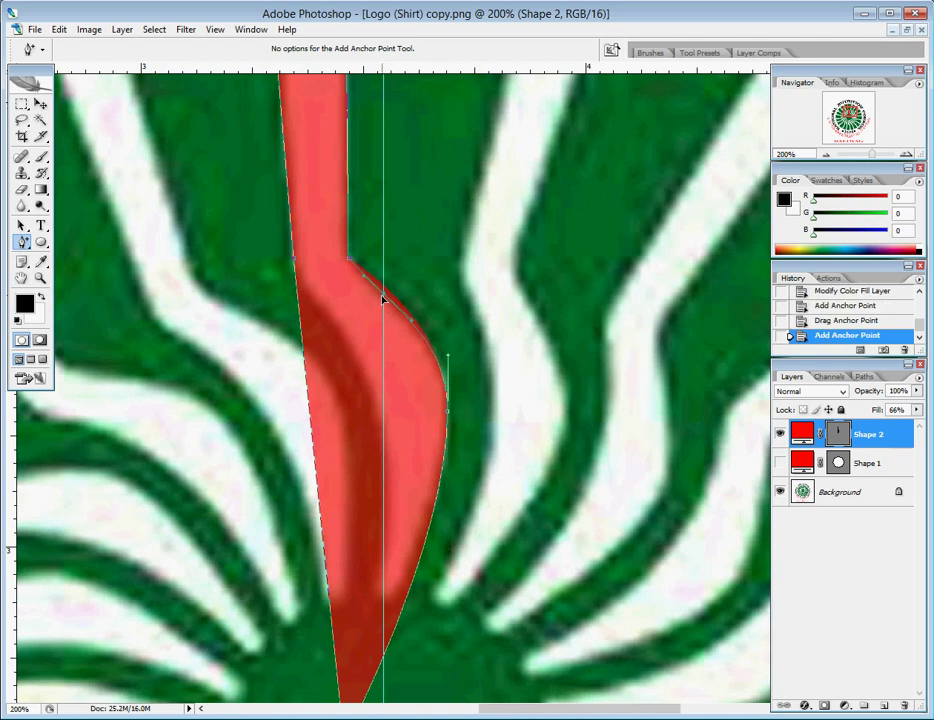
{"action": "left_click_drag", "start_coordinate": [383, 297], "coordinate": [386, 293]}
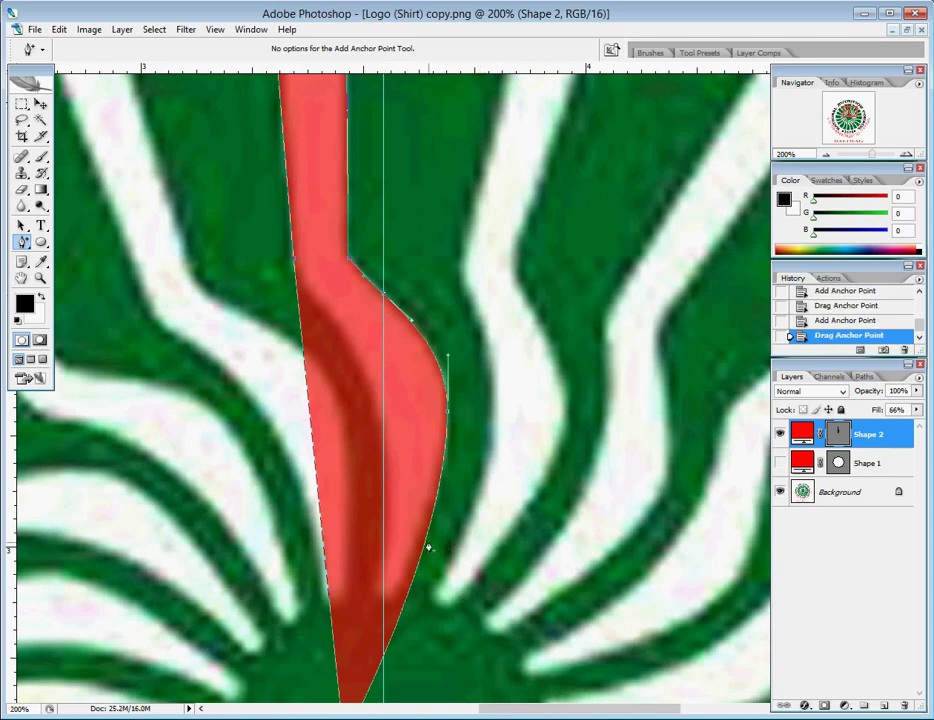
{"action": "left_click", "coordinate": [387, 625]}
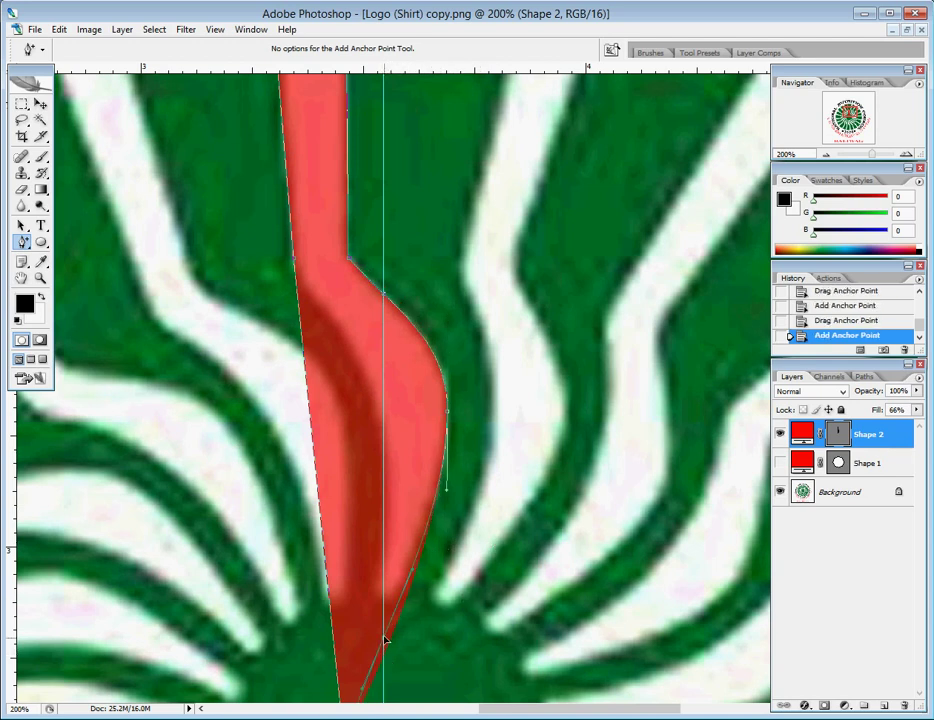
{"action": "left_click_drag", "start_coordinate": [389, 627], "coordinate": [411, 555]}
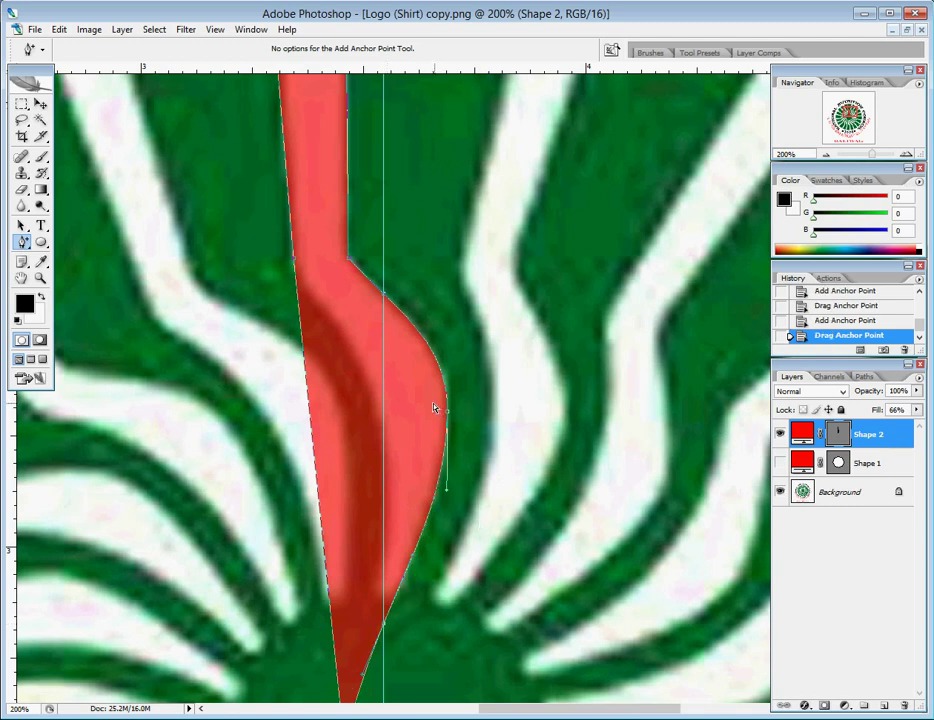
{"action": "left_click_drag", "start_coordinate": [308, 425], "coordinate": [389, 449]}
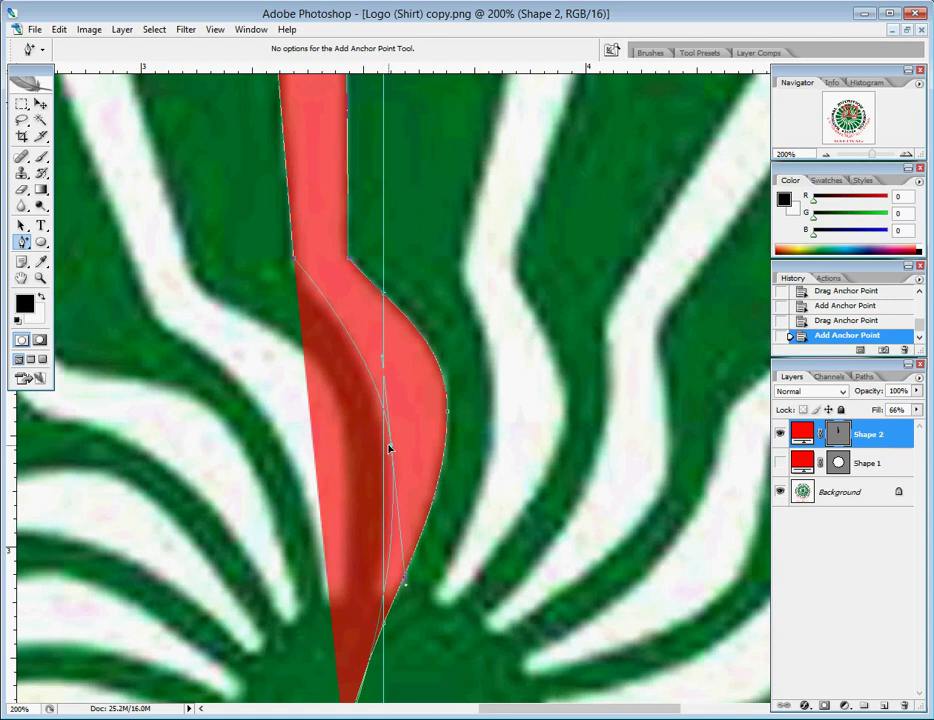
{"action": "left_click_drag", "start_coordinate": [389, 449], "coordinate": [383, 447]}
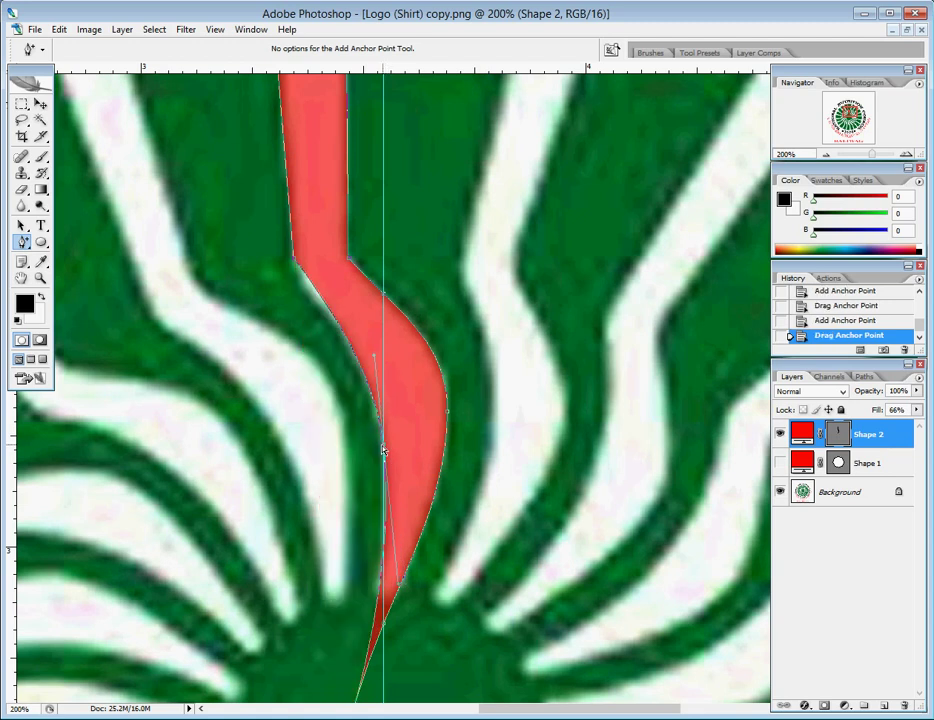
Step: Add a bend point on the left edge and adjust its curve to follow the stripe
{"action": "left_click_drag", "start_coordinate": [296, 268], "coordinate": [302, 288]}
{"action": "left_click", "coordinate": [291, 285]}
{"action": "left_click_drag", "start_coordinate": [296, 278], "coordinate": [332, 305]}
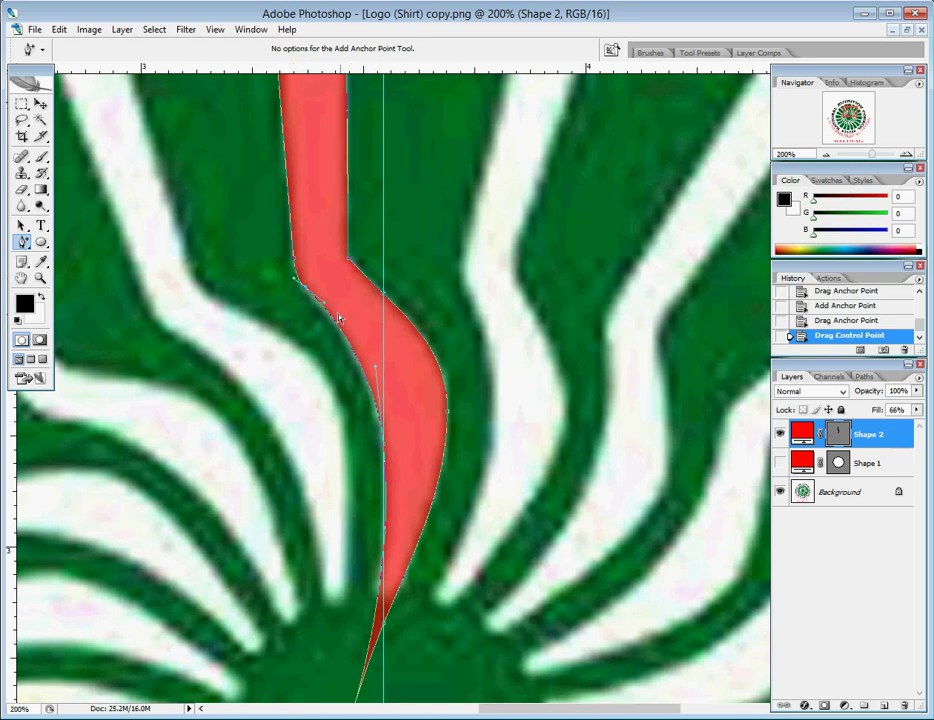
{"action": "left_click_drag", "start_coordinate": [327, 308], "coordinate": [419, 402]}
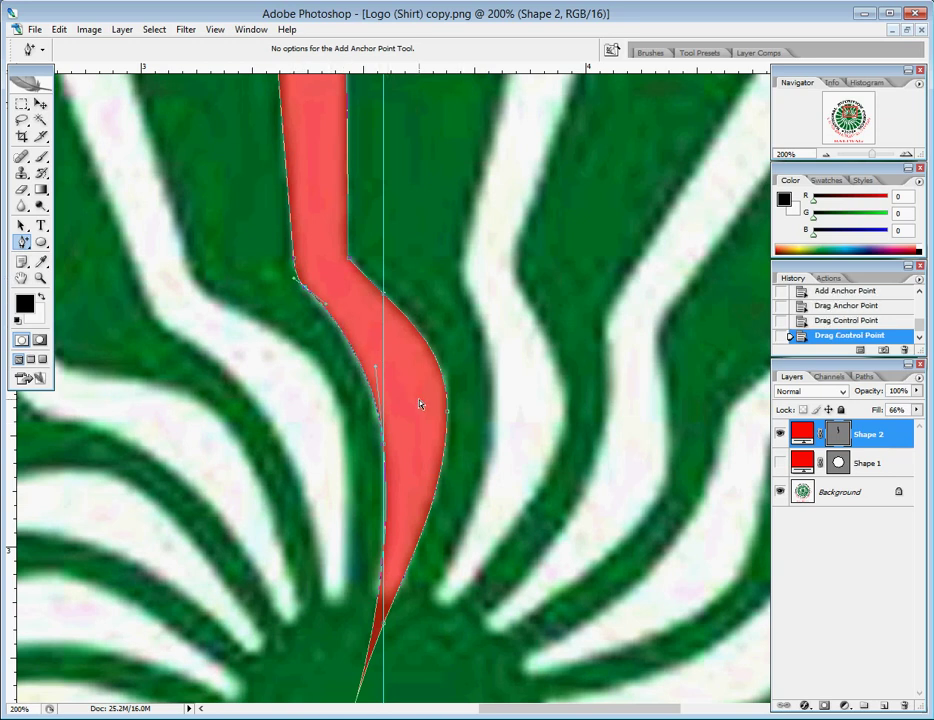
{"action": "scroll", "coordinate": [400, 455], "scroll_direction": "up", "scroll_amount": 2}
{"action": "scroll", "coordinate": [399, 500], "scroll_direction": "up", "scroll_amount": 1}
{"action": "scroll", "coordinate": [399, 538], "scroll_direction": "up", "scroll_amount": 2}
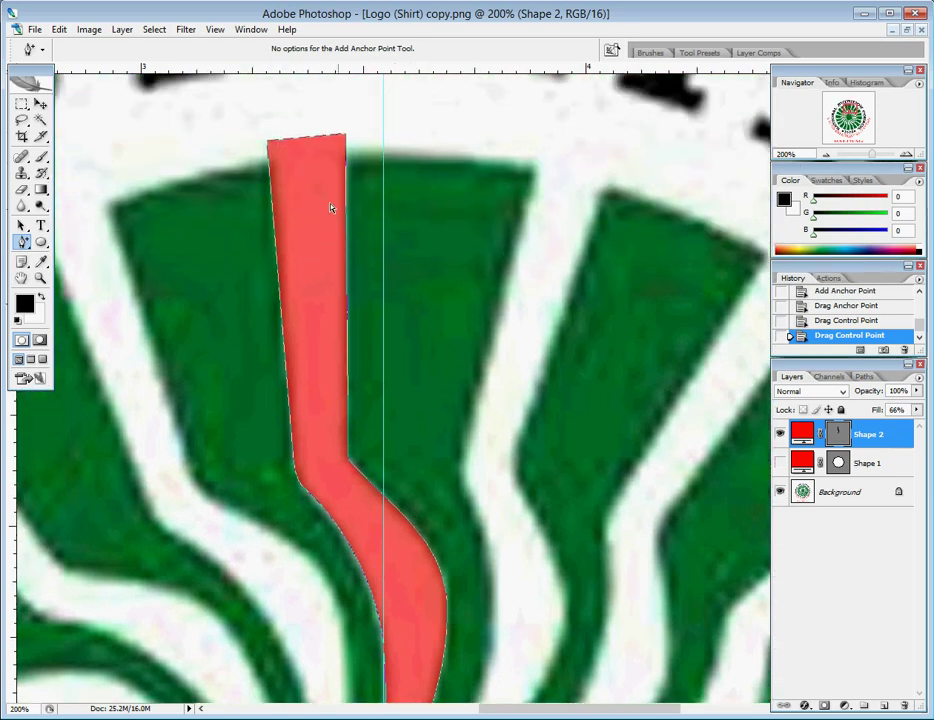
Step: Move the ray's top-left and top-right corners onto the stripe at the rim
{"action": "left_click_drag", "start_coordinate": [348, 137], "coordinate": [345, 133]}
{"action": "mouse_move", "coordinate": [270, 144]}
{"action": "left_mouse_down"}
{"action": "mouse_move", "coordinate": [287, 140]}
{"action": "mouse_move", "coordinate": [271, 142]}
{"action": "left_mouse_up"}
{"action": "scroll", "coordinate": [335, 460], "scroll_direction": "down", "scroll_amount": 3}
{"action": "scroll", "coordinate": [329, 469], "scroll_direction": "down", "scroll_amount": 3}
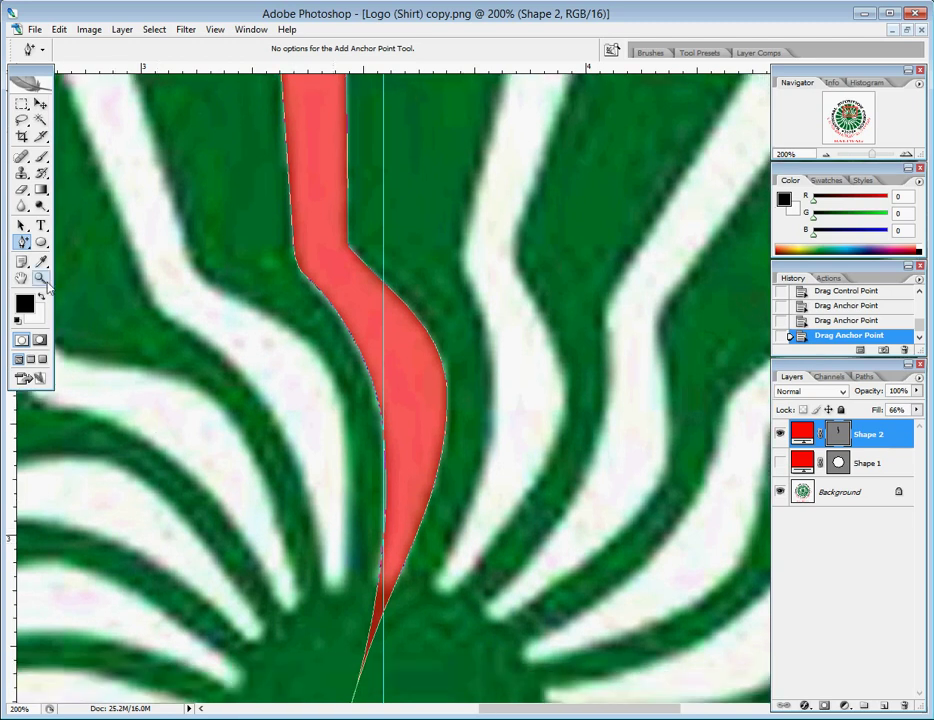
{"action": "scroll", "coordinate": [296, 532], "scroll_direction": "down", "scroll_amount": 3}
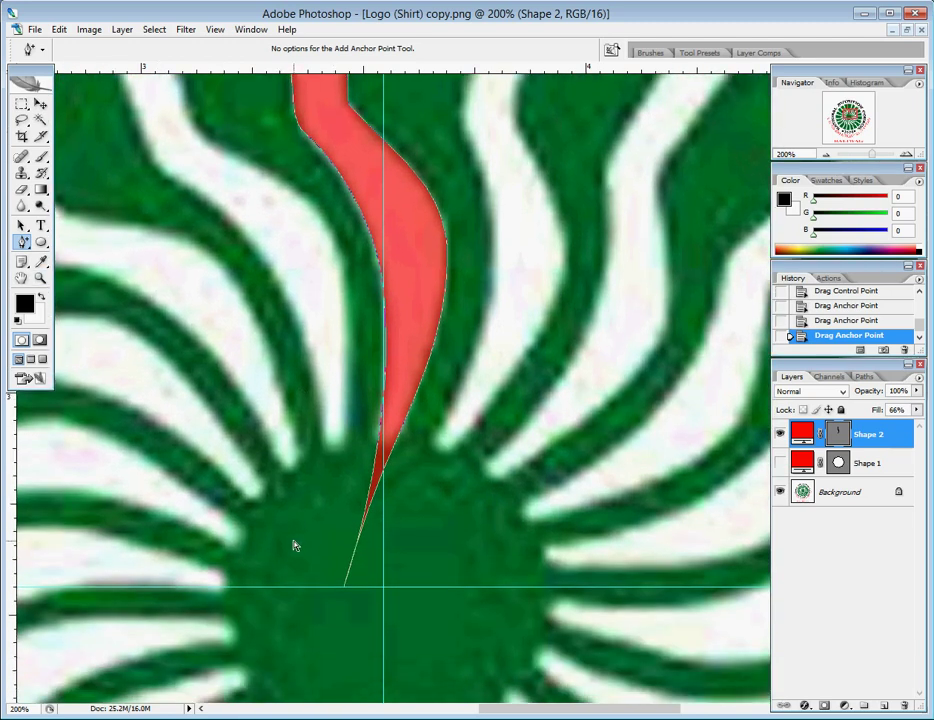
{"action": "scroll", "coordinate": [295, 545], "scroll_direction": "up", "scroll_amount": 2}
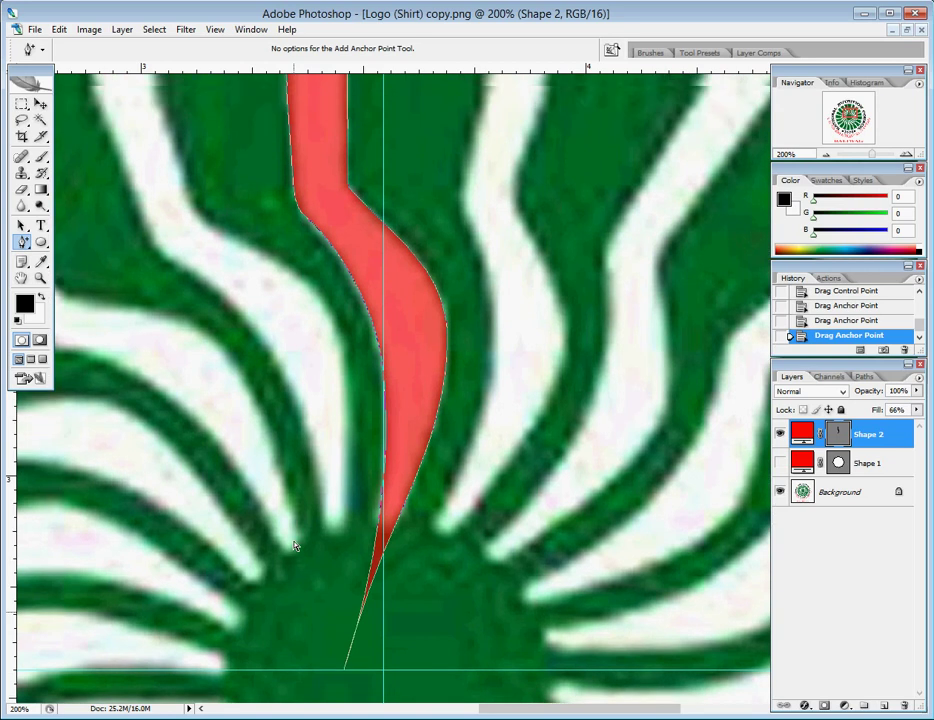
Step: Zoom out to view the whole reshaped ray
{"action": "left_click", "coordinate": [41, 278]}
{"action": "left_click", "coordinate": [492, 407], "text": "alt"}
{"action": "scroll", "coordinate": [490, 450], "scroll_direction": "down", "scroll_amount": 1}
{"action": "scroll", "coordinate": [496, 473], "scroll_direction": "up", "scroll_amount": 1}
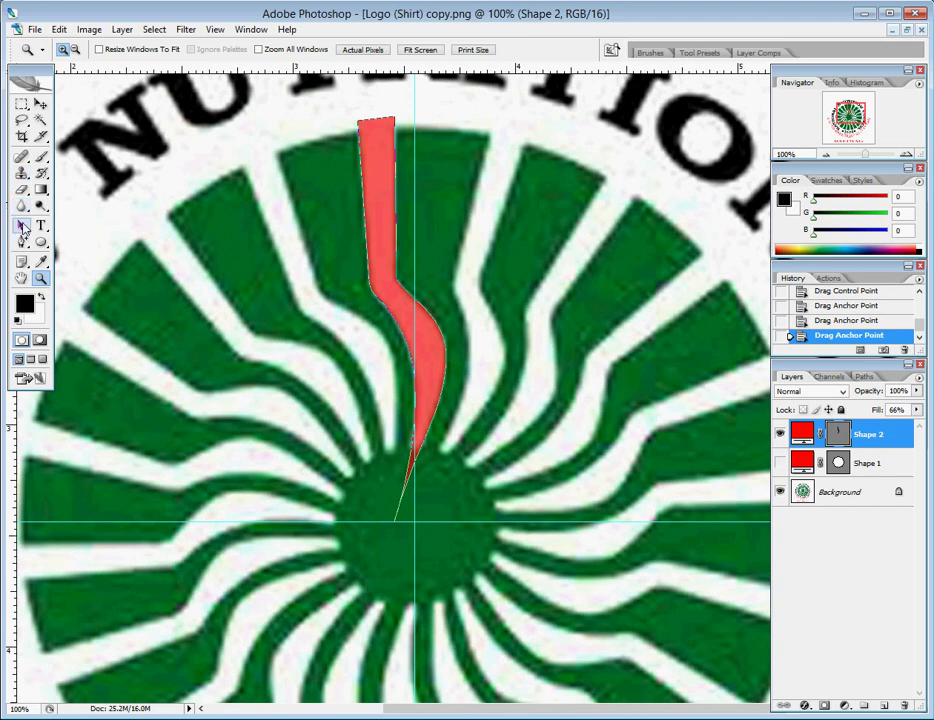
Step: Select the ray's path, then copy and paste it
{"action": "left_click", "coordinate": [22, 227]}
{"action": "left_click", "coordinate": [388, 248]}
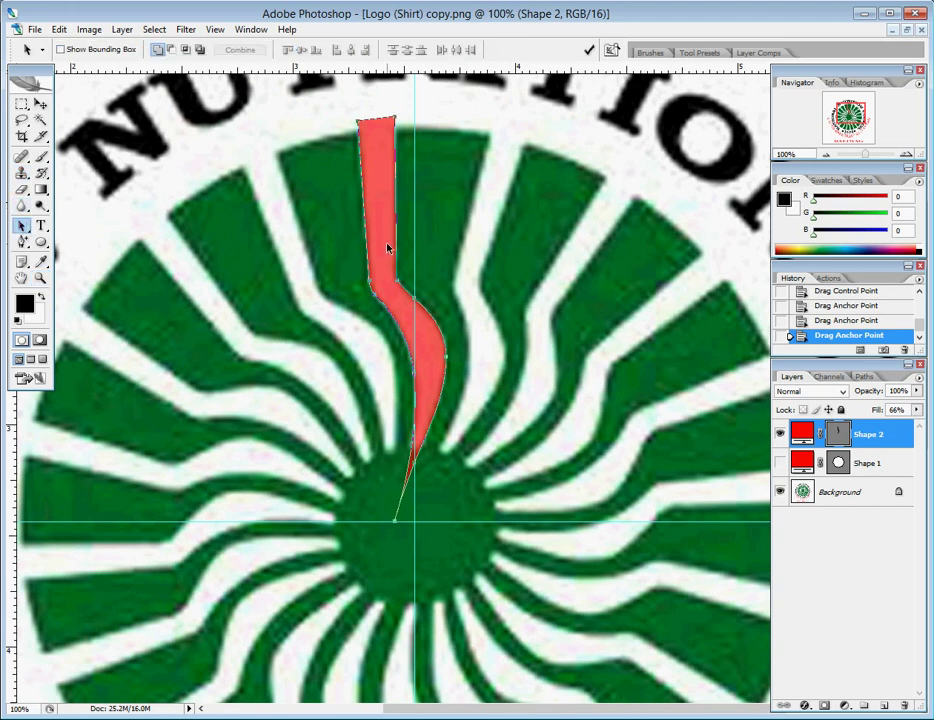
{"action": "left_click", "coordinate": [62, 30]}
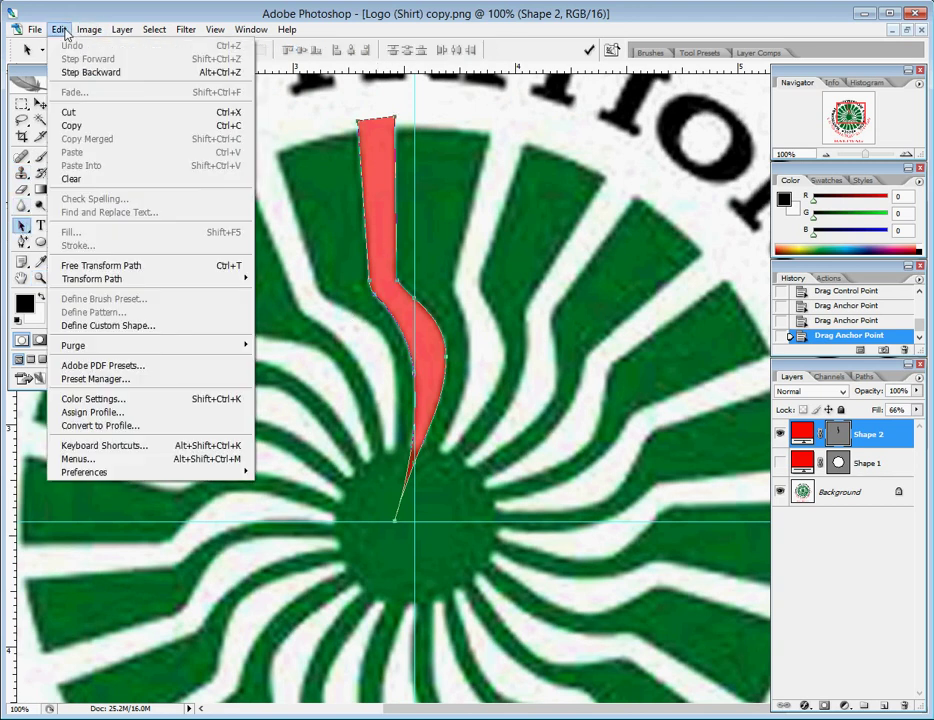
{"action": "left_click", "coordinate": [72, 126]}
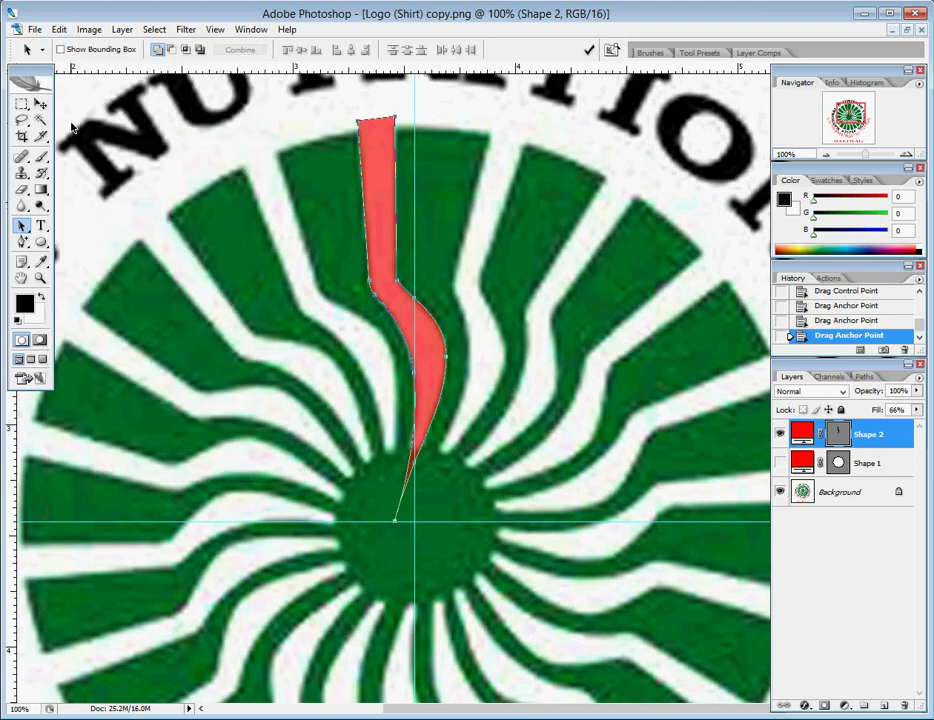
{"action": "left_click", "coordinate": [60, 29]}
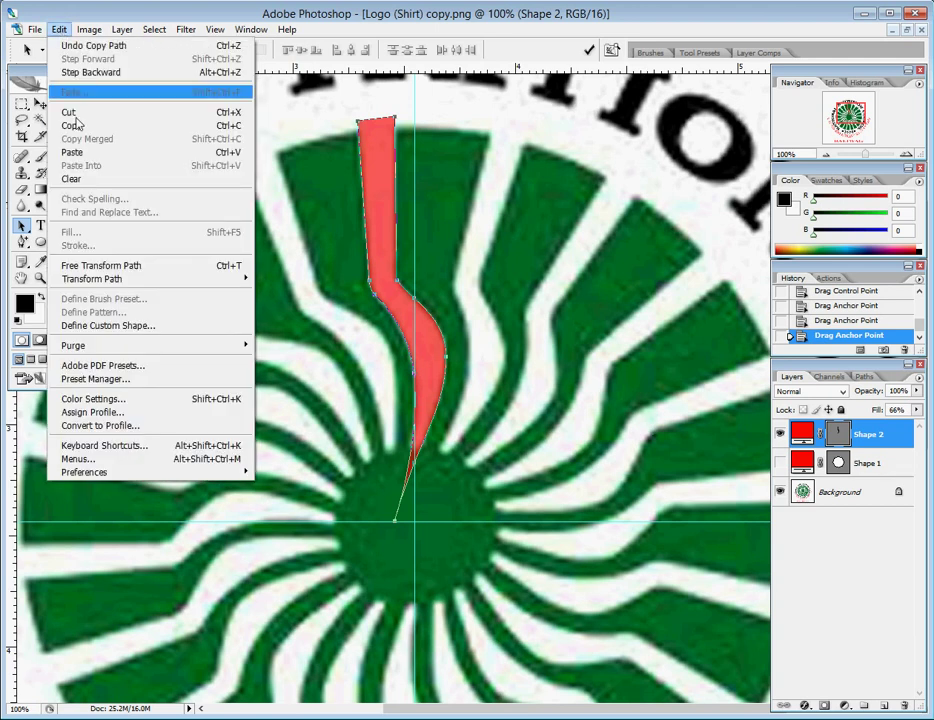
{"action": "left_click", "coordinate": [89, 156]}
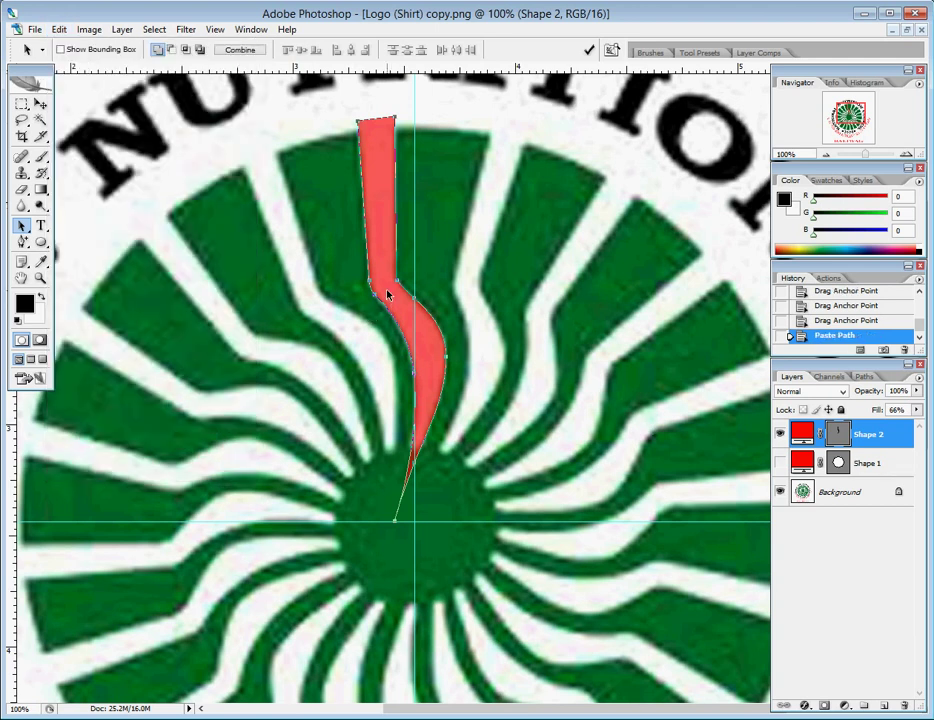
Step: Rotate the pasted ray 180° about the sunburst centre with Free Transform Path and apply
{"action": "right_click", "coordinate": [388, 295]}
{"action": "left_click", "coordinate": [460, 435]}
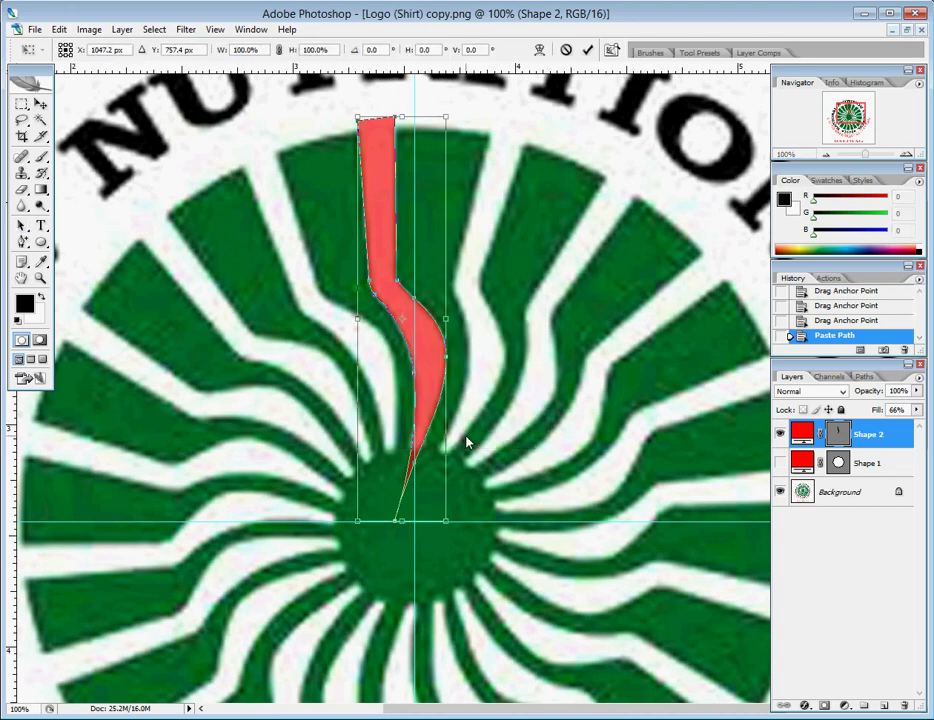
{"action": "left_click_drag", "start_coordinate": [404, 324], "coordinate": [418, 527]}
{"action": "left_click_drag", "start_coordinate": [417, 525], "coordinate": [418, 527]}
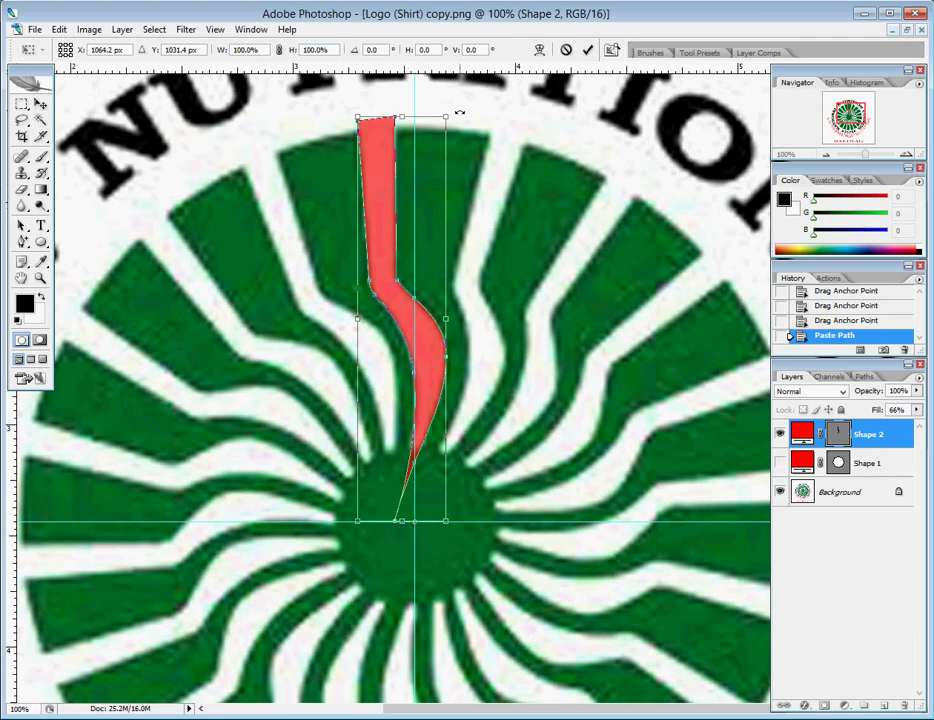
{"action": "double_click", "coordinate": [384, 49]}
{"action": "type", "text": "180"}
{"action": "key", "text": "Return"}
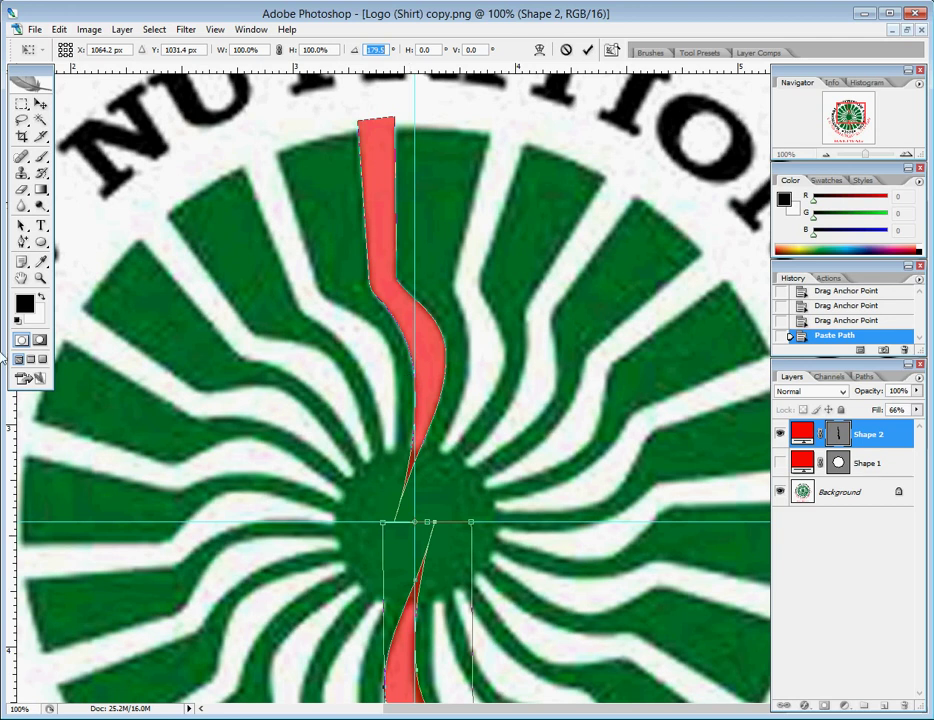
{"action": "left_click", "coordinate": [22, 224]}
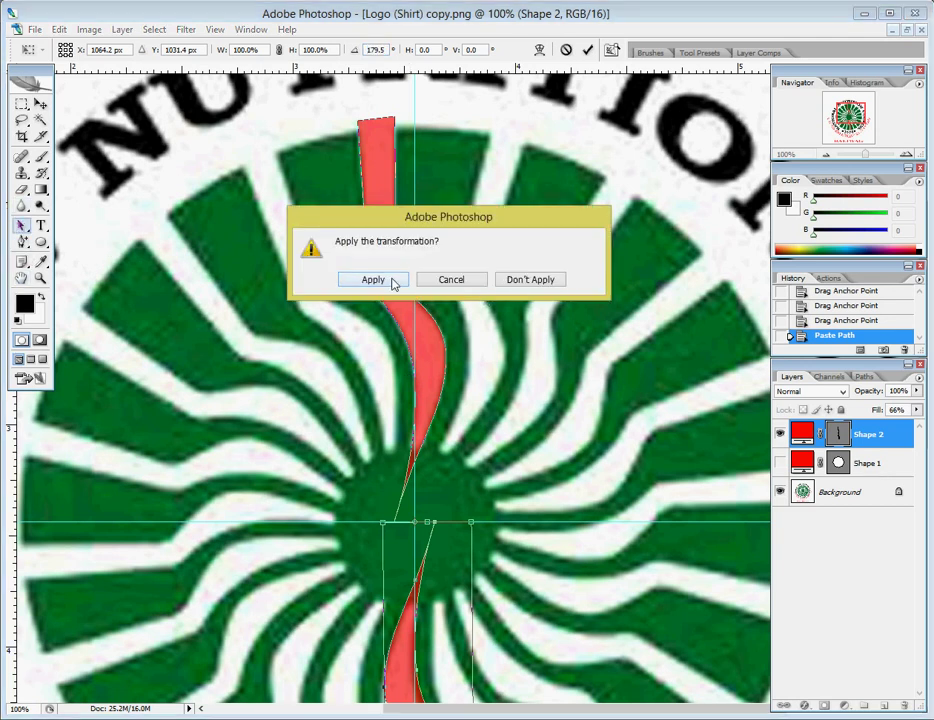
{"action": "left_click", "coordinate": [392, 279]}
{"action": "left_click", "coordinate": [40, 277]}
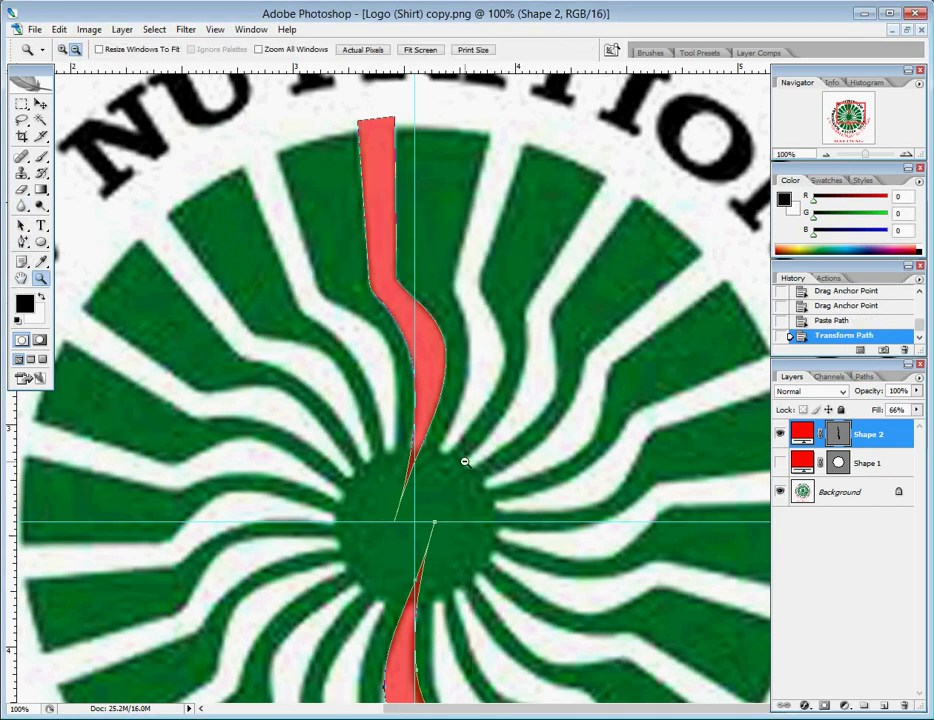
Step: Select the two ray halves and combine them into one path
{"action": "left_click", "coordinate": [464, 461], "text": "alt"}
{"action": "scroll", "coordinate": [464, 461], "scroll_direction": "down", "scroll_amount": 2}
{"action": "scroll", "coordinate": [463, 490], "scroll_direction": "up", "scroll_amount": 1}
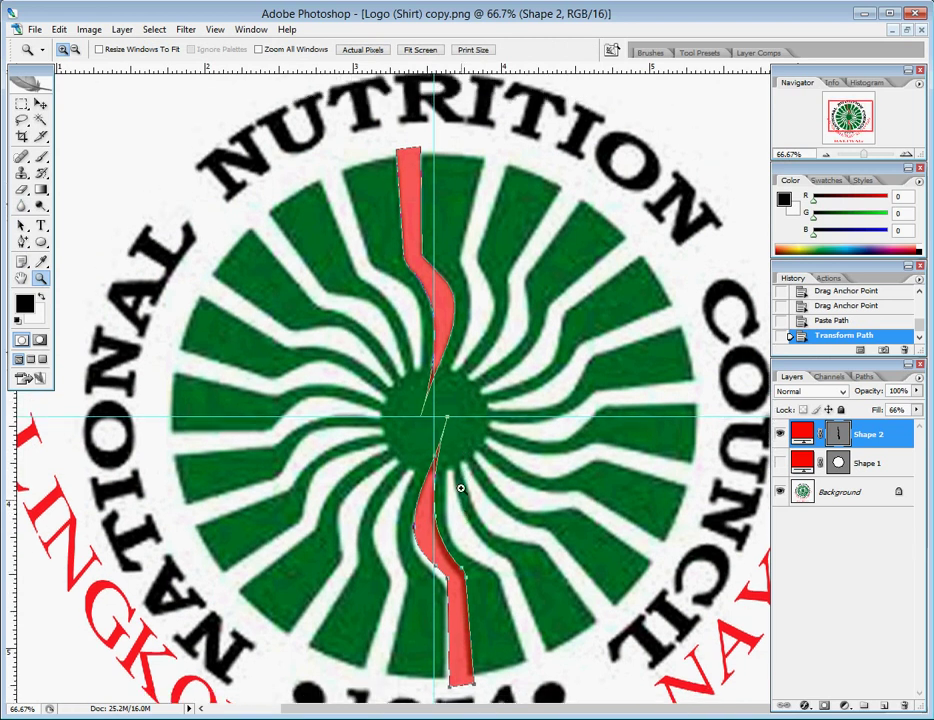
{"action": "left_click", "coordinate": [22, 225]}
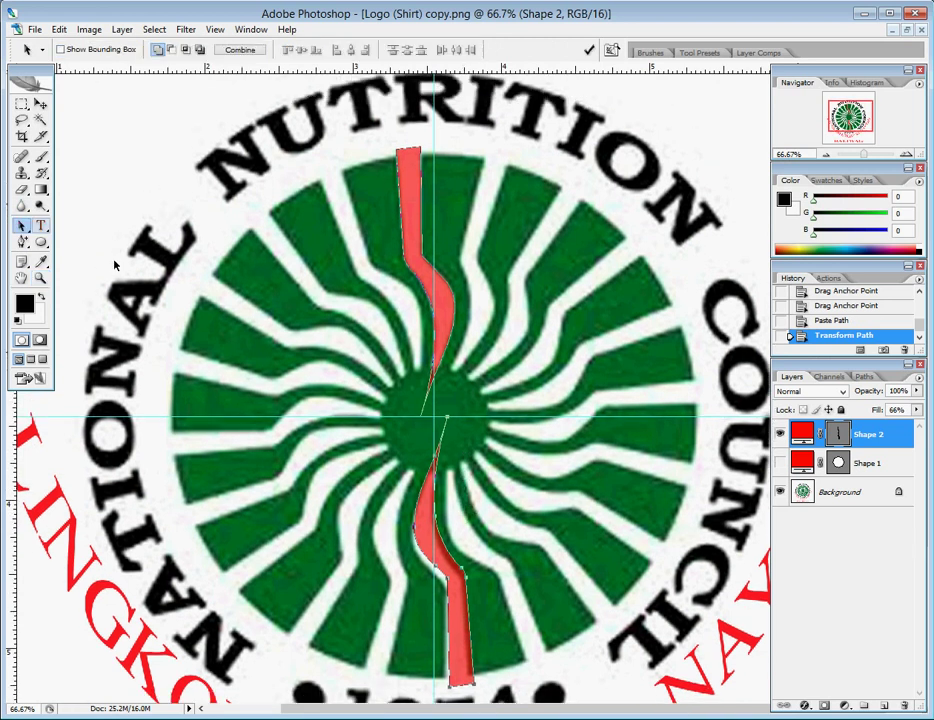
{"action": "left_click", "coordinate": [415, 253]}
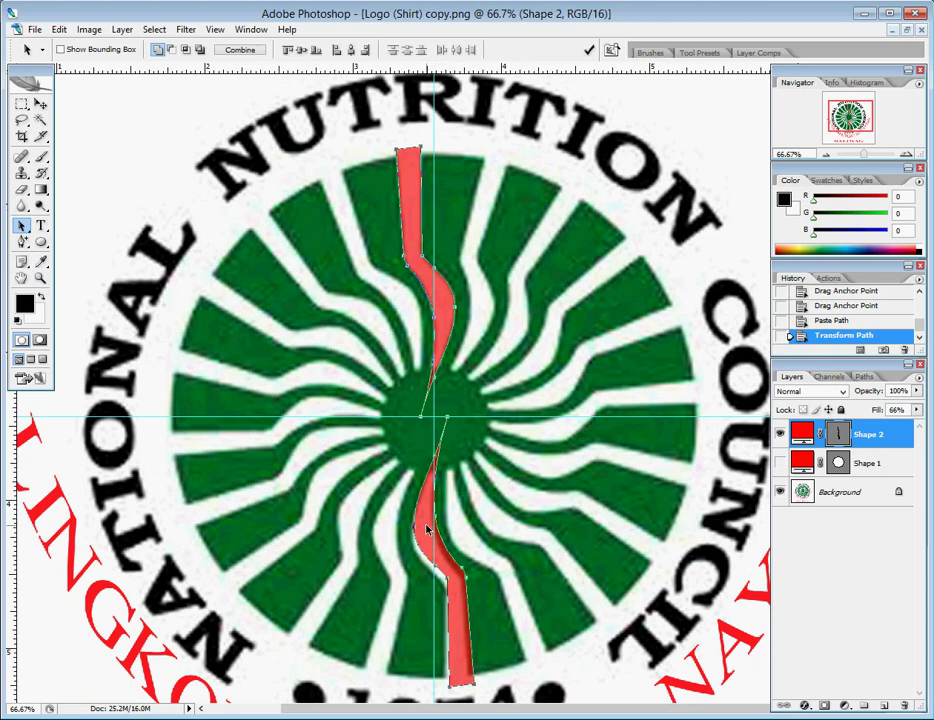
{"action": "left_click", "coordinate": [238, 49]}
Step: Free-transform the combined rays and enter a rotation of 0
{"action": "left_click", "coordinate": [59, 29]}
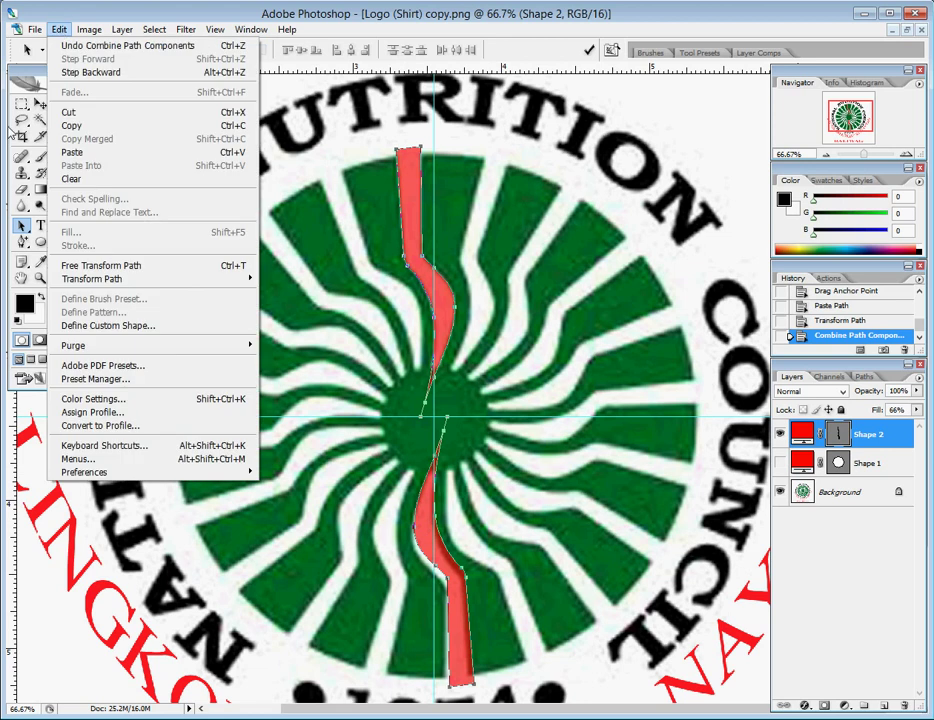
{"action": "key", "text": "Escape"}
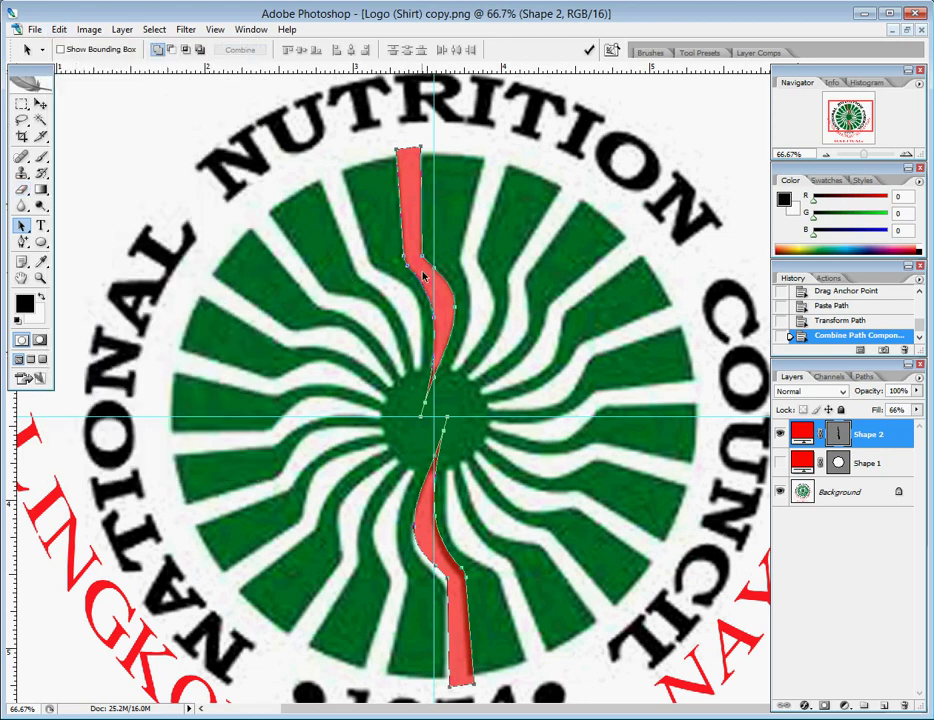
{"action": "right_click", "coordinate": [424, 273]}
{"action": "left_click", "coordinate": [455, 417]}
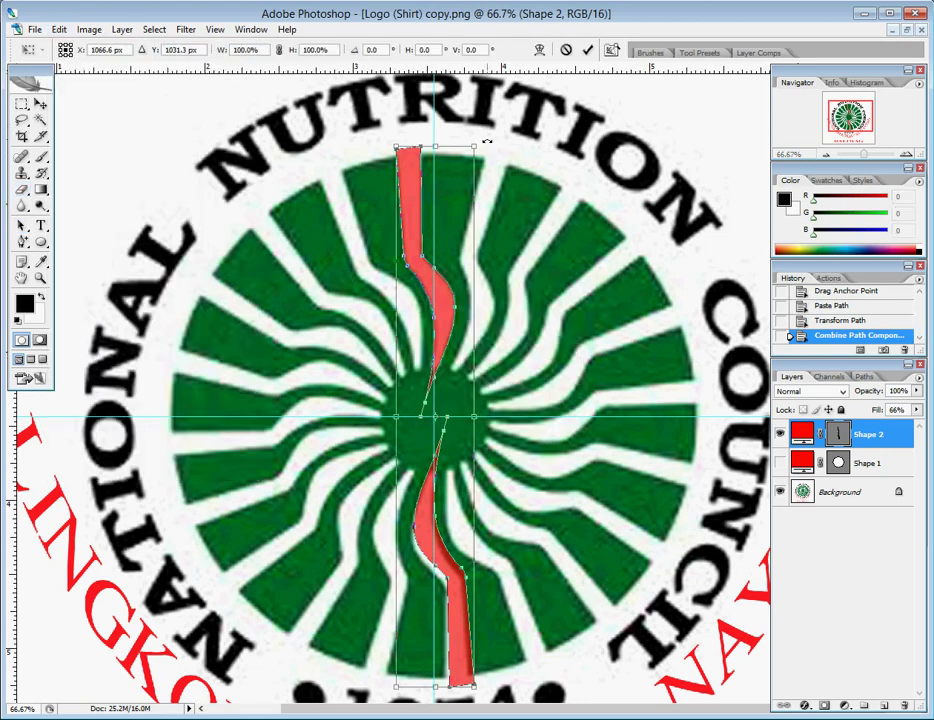
{"action": "left_click", "coordinate": [357, 52]}
{"action": "type", "text": "0"}
{"action": "key", "text": "Return"}
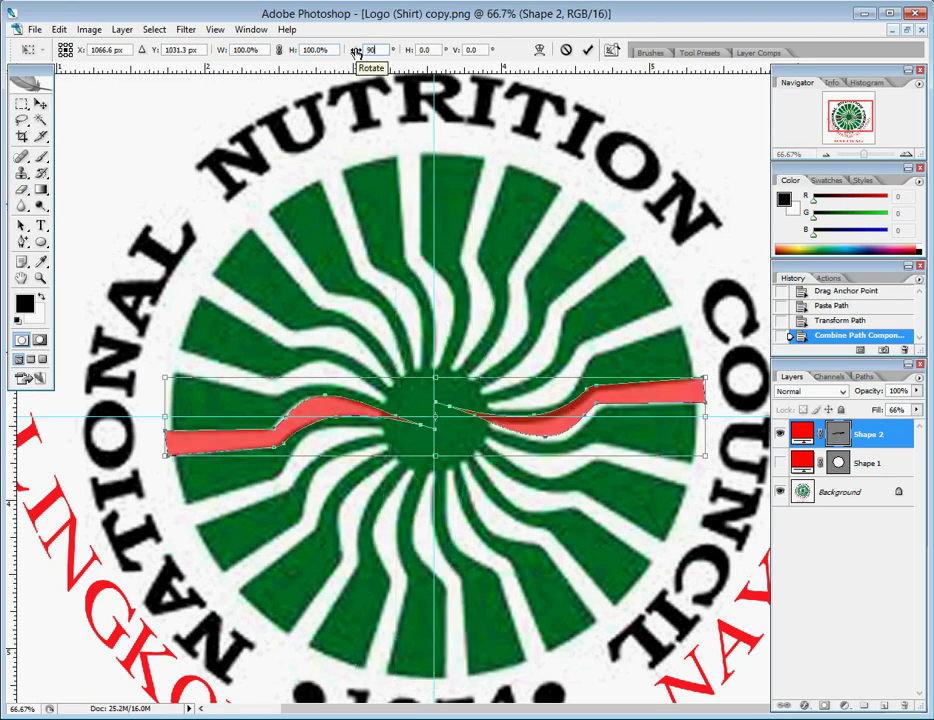
Step: Discard the transformation with Don't Apply and close the Edit menu unused
{"action": "left_click", "coordinate": [59, 29]}
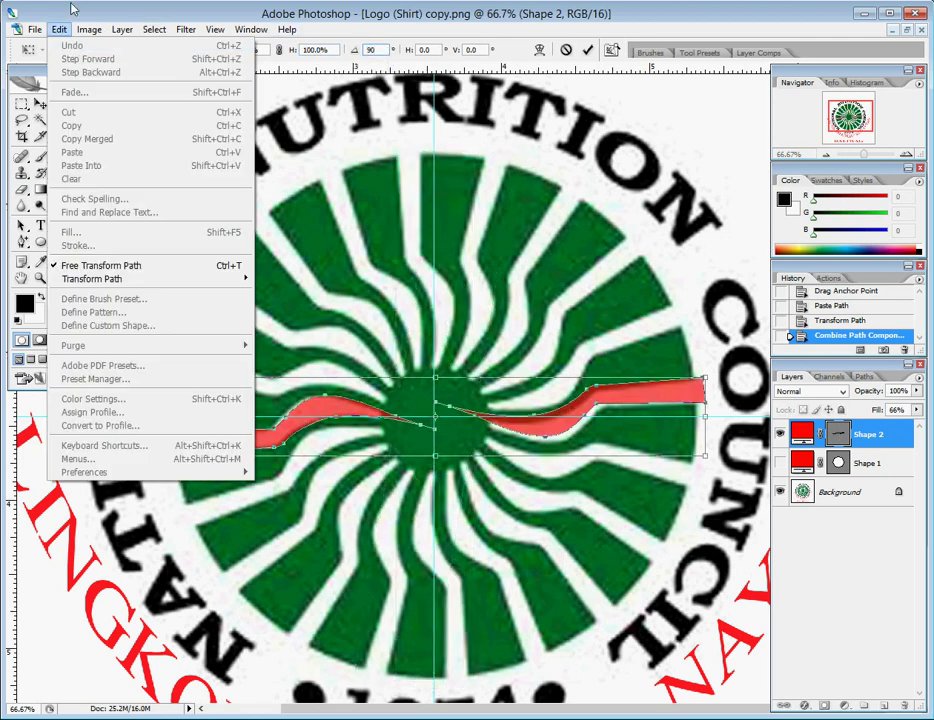
{"action": "left_click", "coordinate": [46, 40]}
{"action": "left_click", "coordinate": [40, 104]}
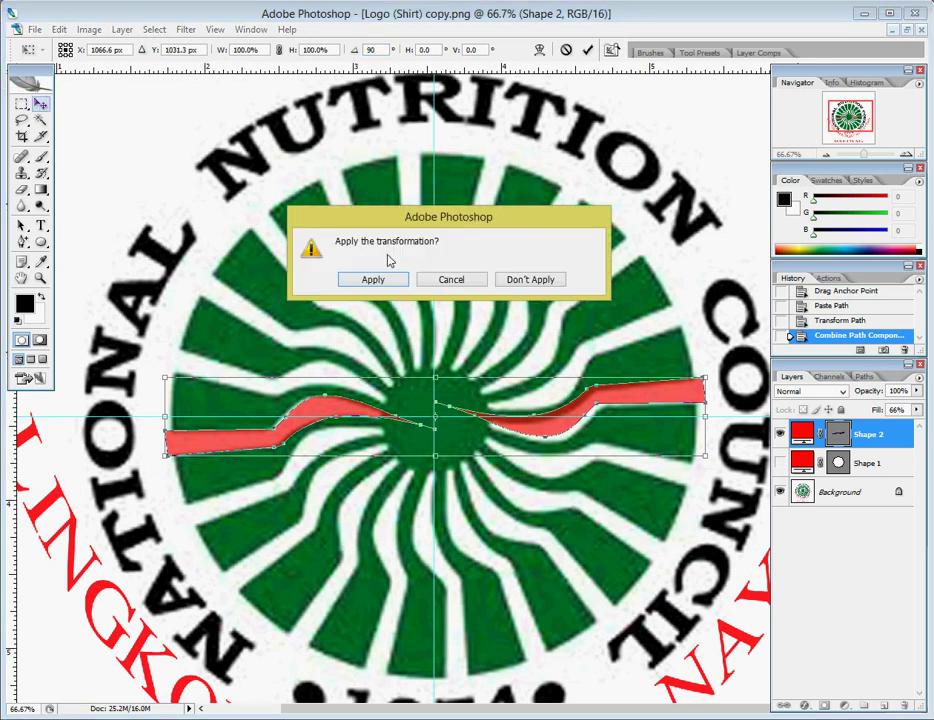
{"action": "left_click", "coordinate": [500, 279]}
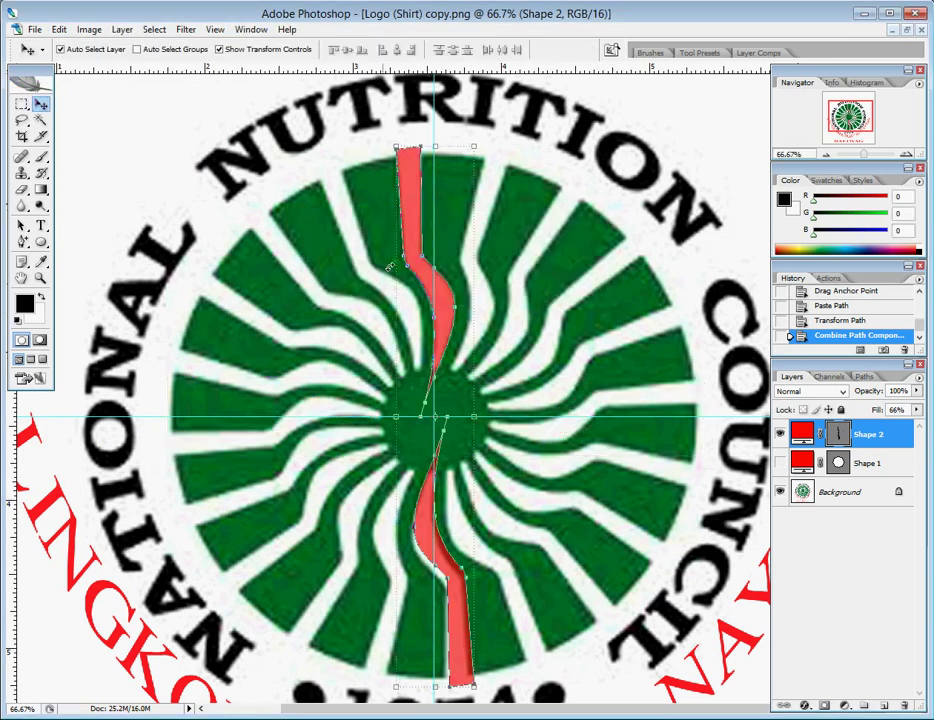
{"action": "left_click", "coordinate": [60, 30]}
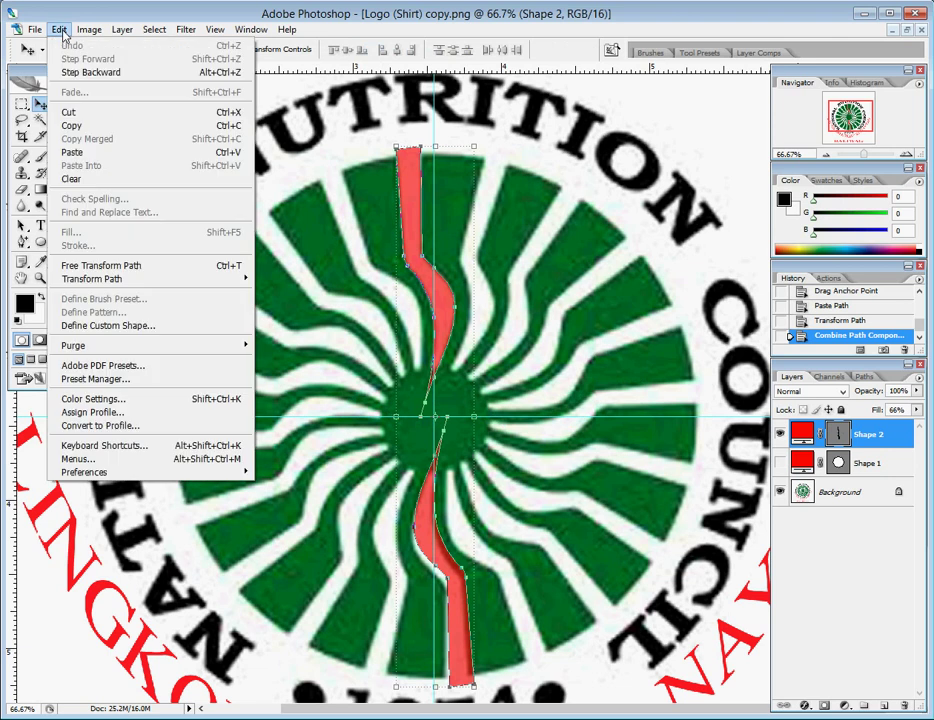
{"action": "key", "text": "Escape"}
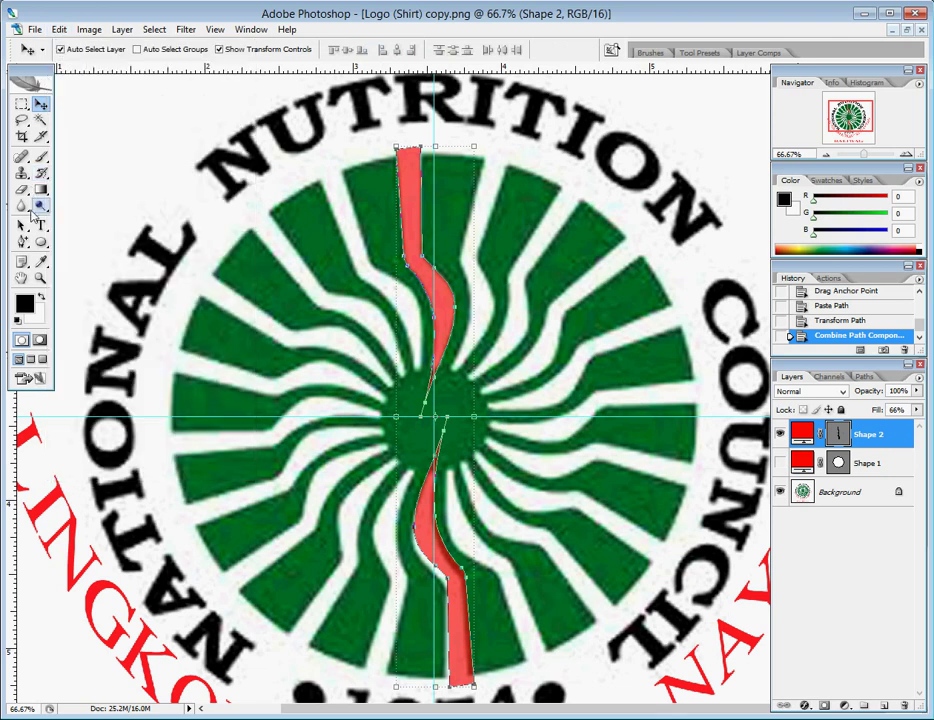
{"action": "left_click", "coordinate": [22, 226]}
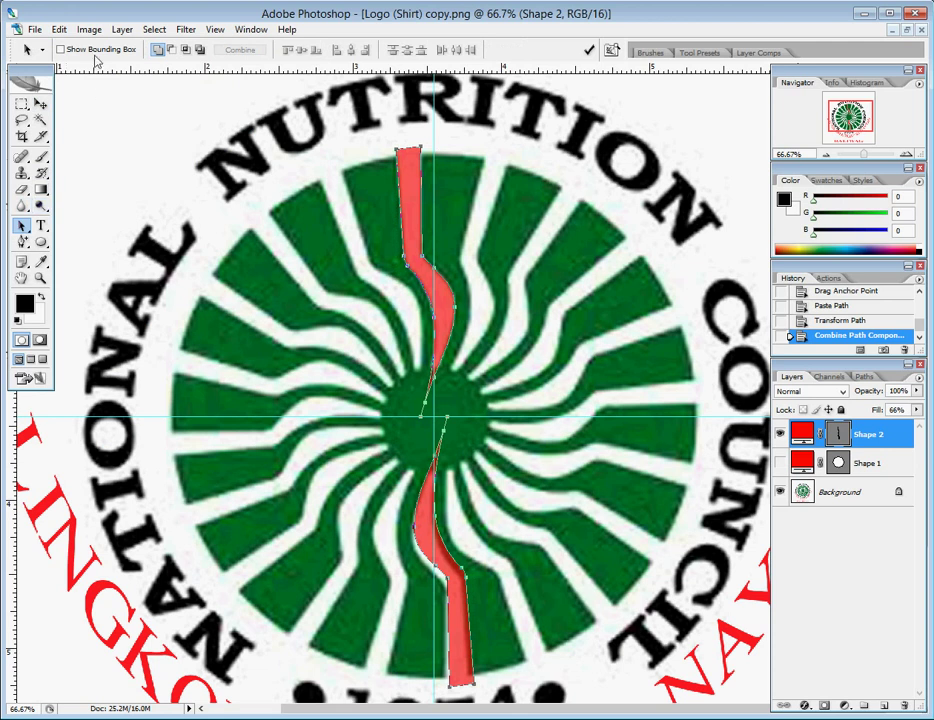
Step: Paste a copy of the ray pair and rotate it 90° with Free Transform Path
{"action": "left_click", "coordinate": [59, 33]}
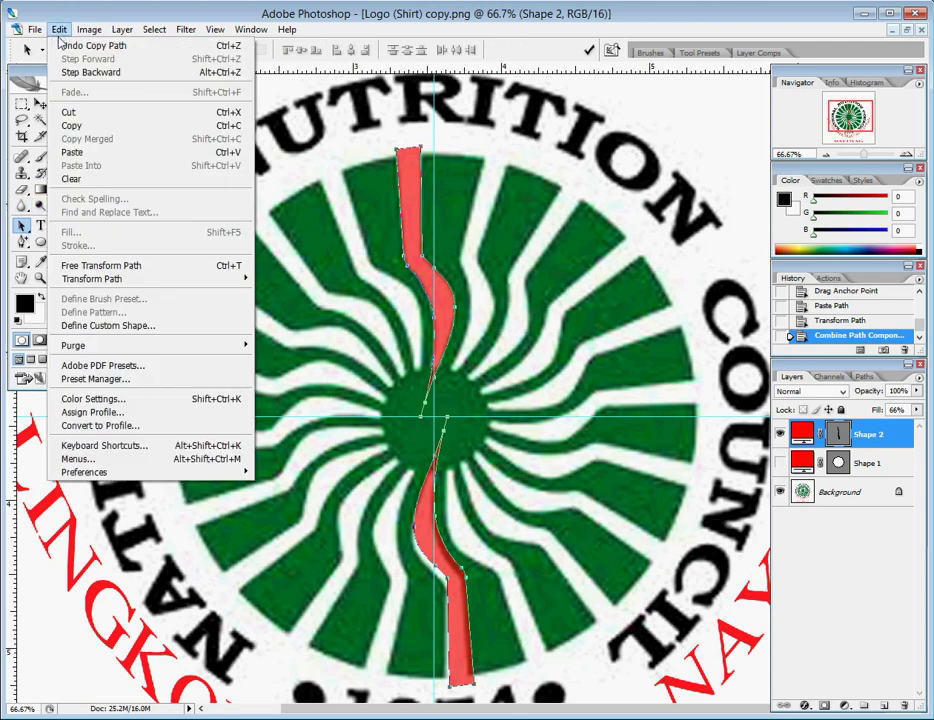
{"action": "left_click", "coordinate": [88, 155]}
{"action": "right_click", "coordinate": [497, 264]}
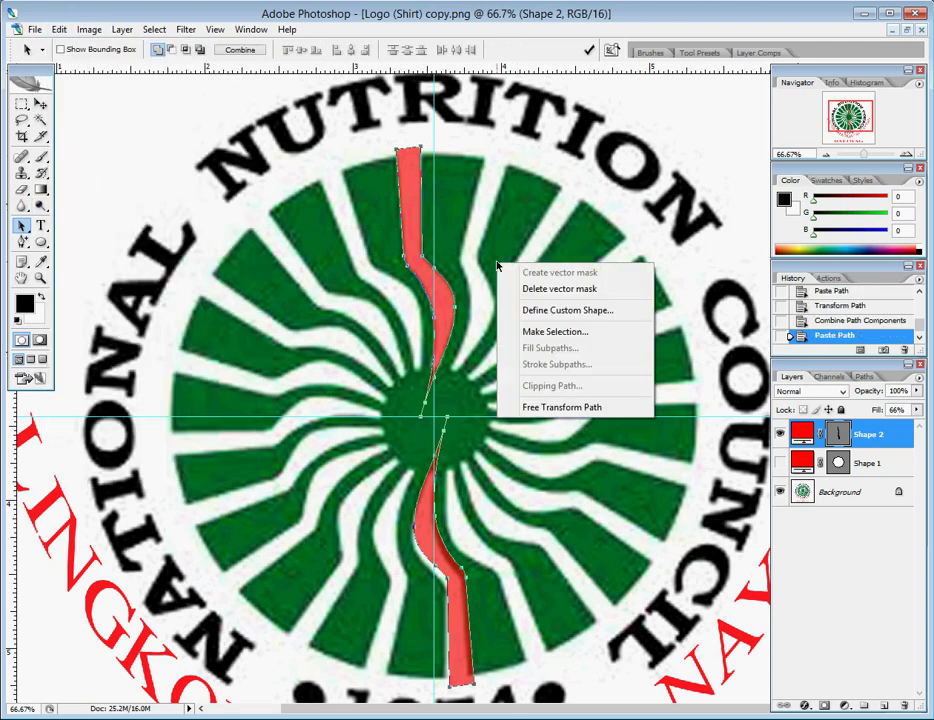
{"action": "left_click", "coordinate": [585, 408]}
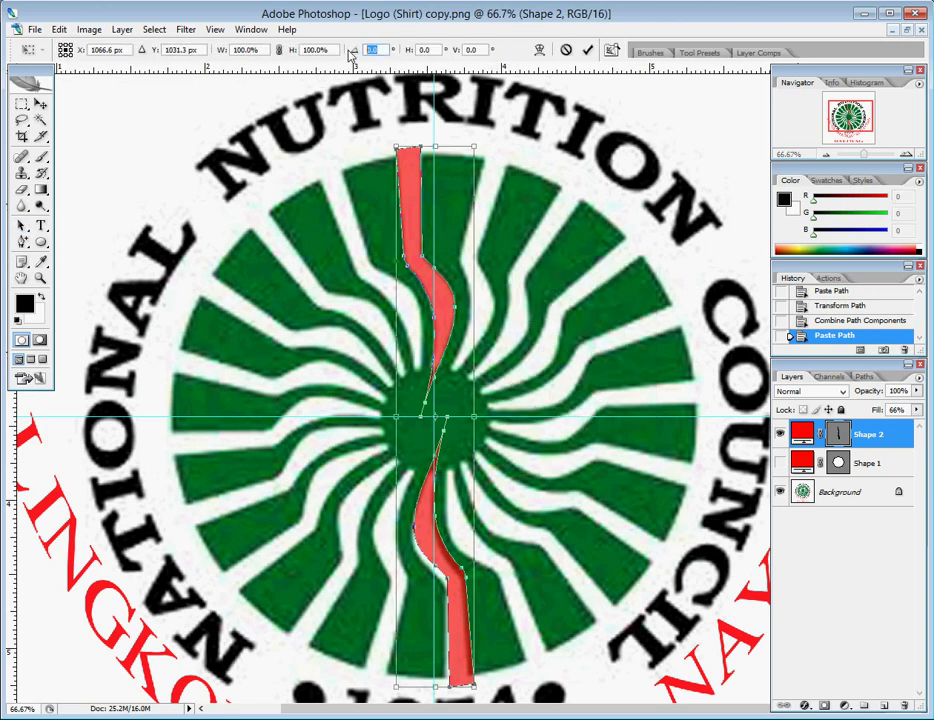
{"action": "type", "text": "90"}
{"action": "key", "text": "Return"}
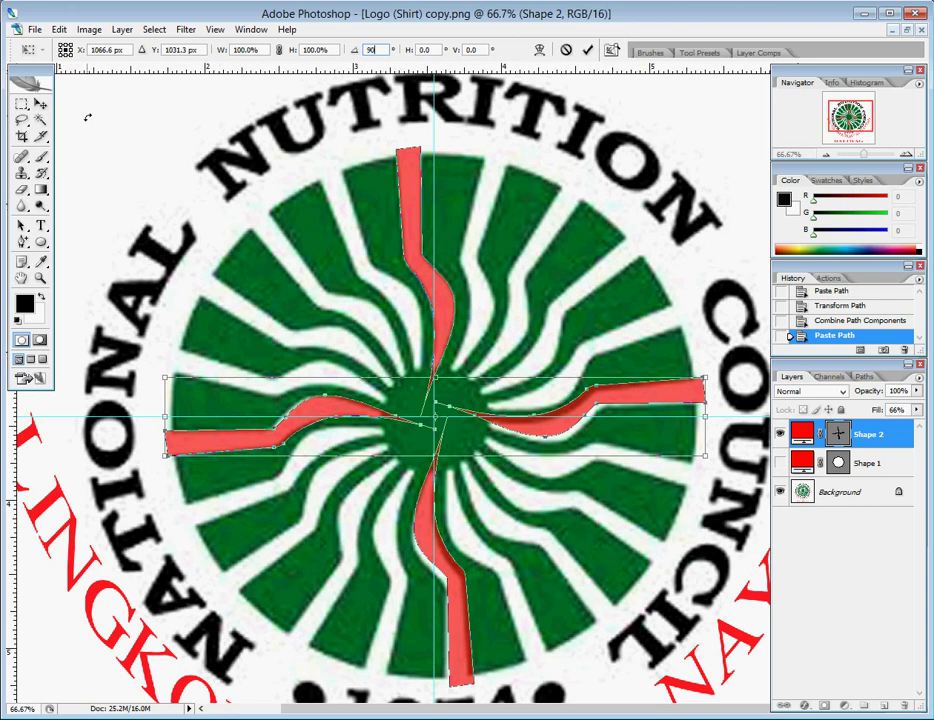
{"action": "left_click", "coordinate": [40, 104]}
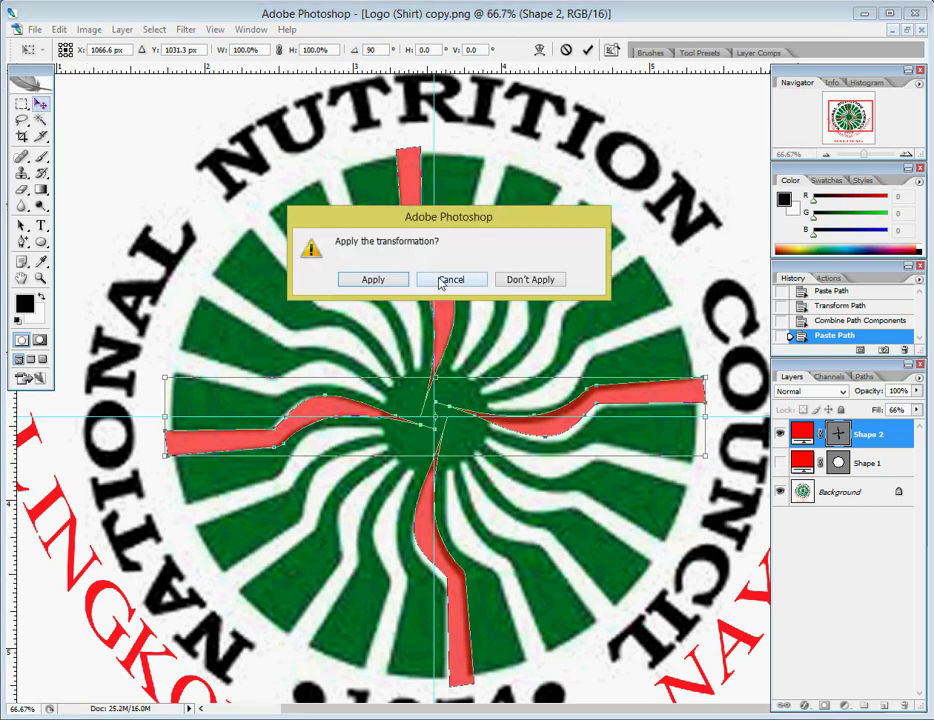
{"action": "left_click", "coordinate": [371, 336]}
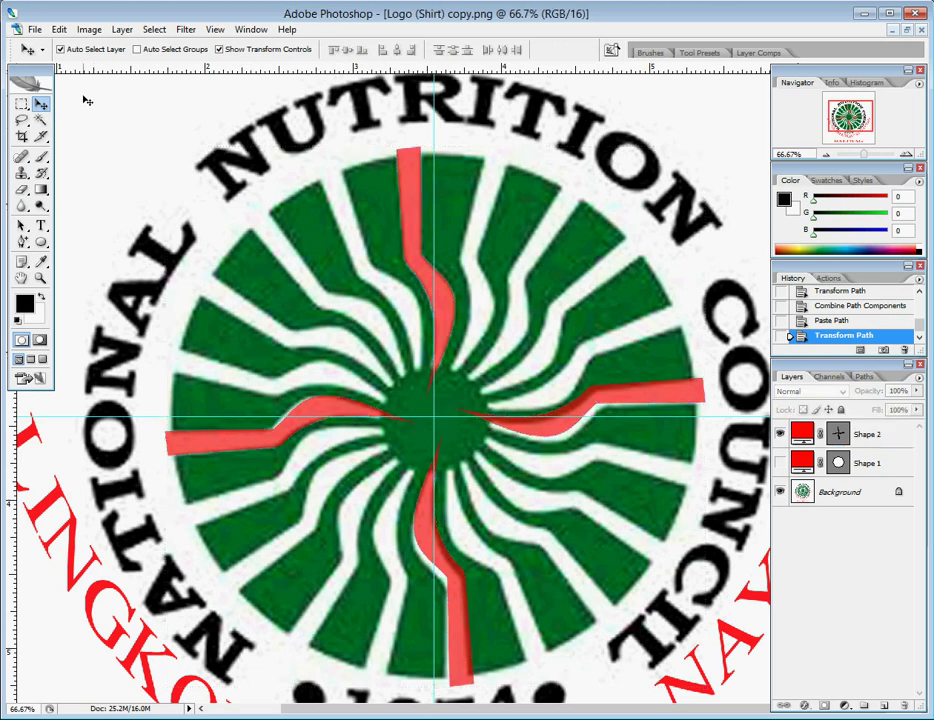
Step: Combine the Shape 2 ray pieces into one four-ray cross and check the outline
{"action": "left_click", "coordinate": [21, 225]}
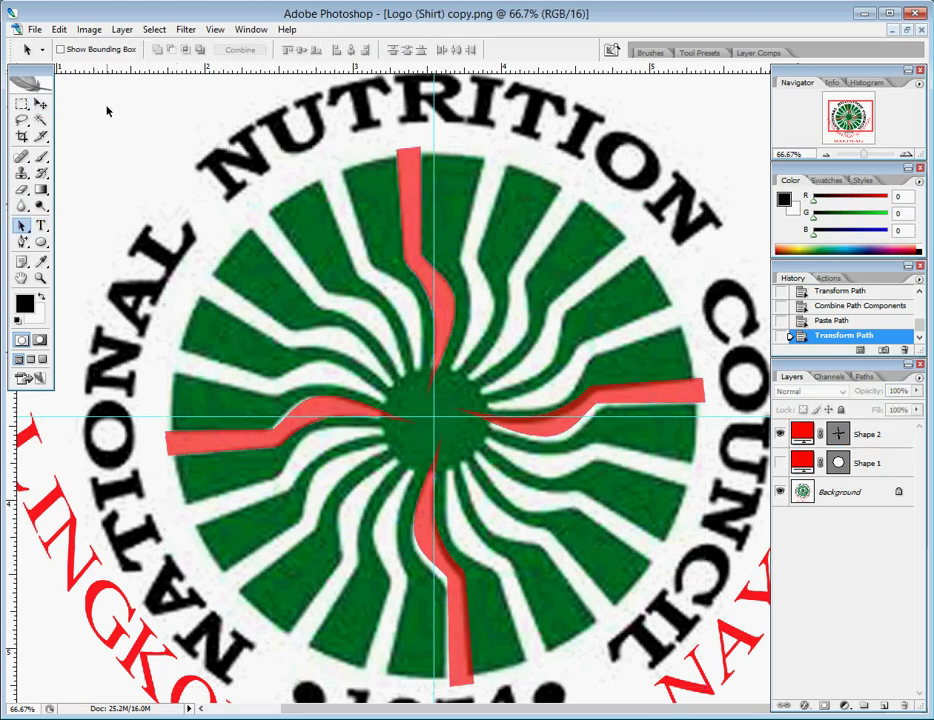
{"action": "left_click", "coordinate": [838, 433]}
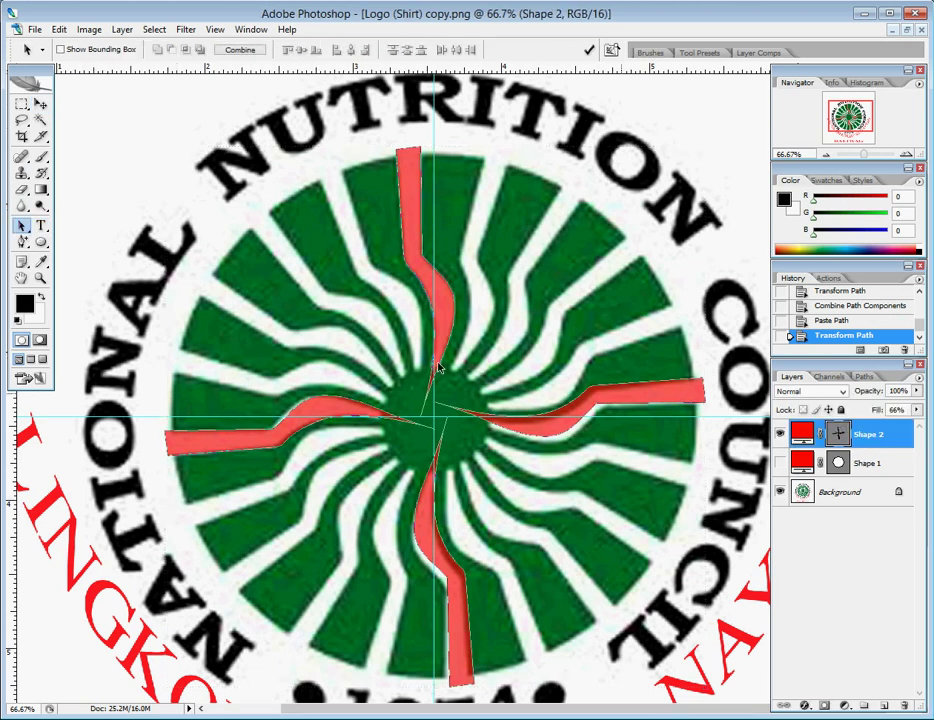
{"action": "left_click", "coordinate": [240, 50]}
{"action": "left_click", "coordinate": [835, 433]}
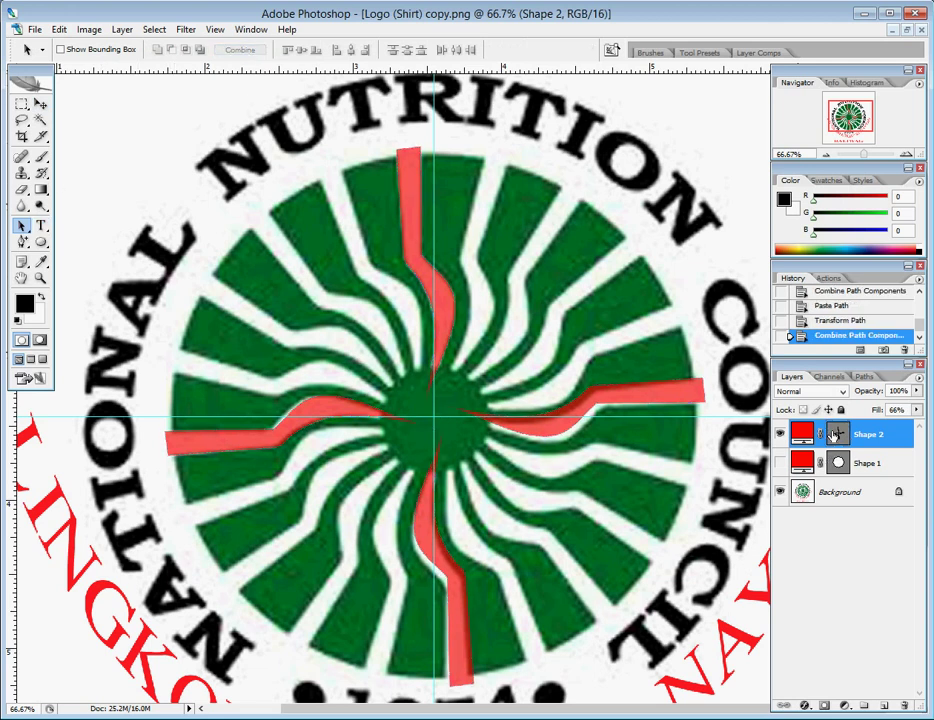
{"action": "left_click", "coordinate": [355, 473]}
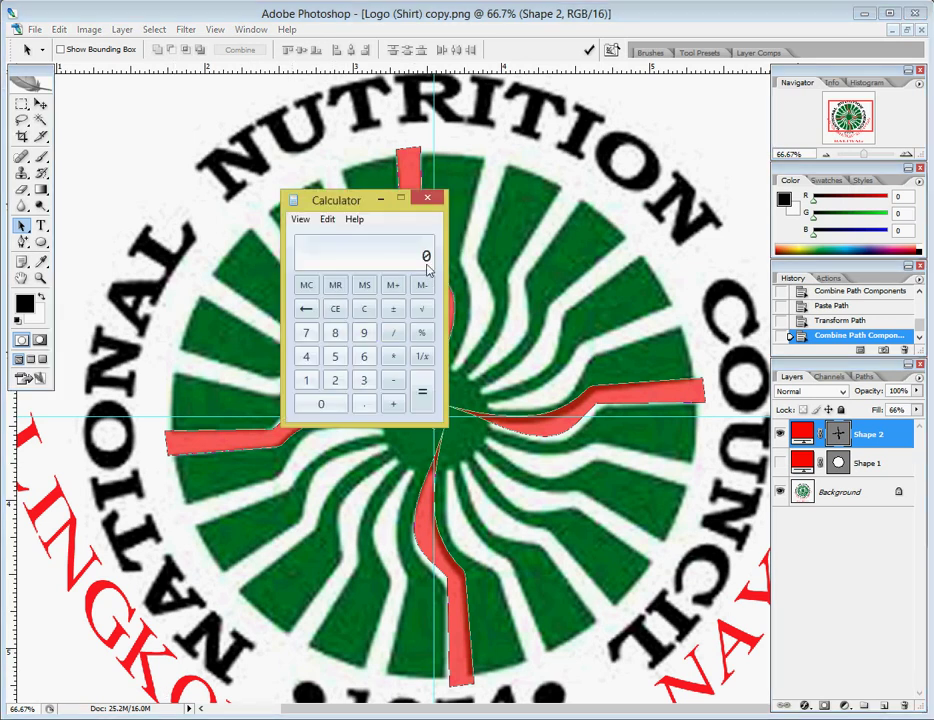
Step: Calculate 90 ÷ 5 = 18 in Calculator, then close it
{"action": "left_click", "coordinate": [363, 333]}
{"action": "left_click", "coordinate": [330, 403]}
{"action": "left_click", "coordinate": [393, 332]}
{"action": "left_click", "coordinate": [336, 357]}
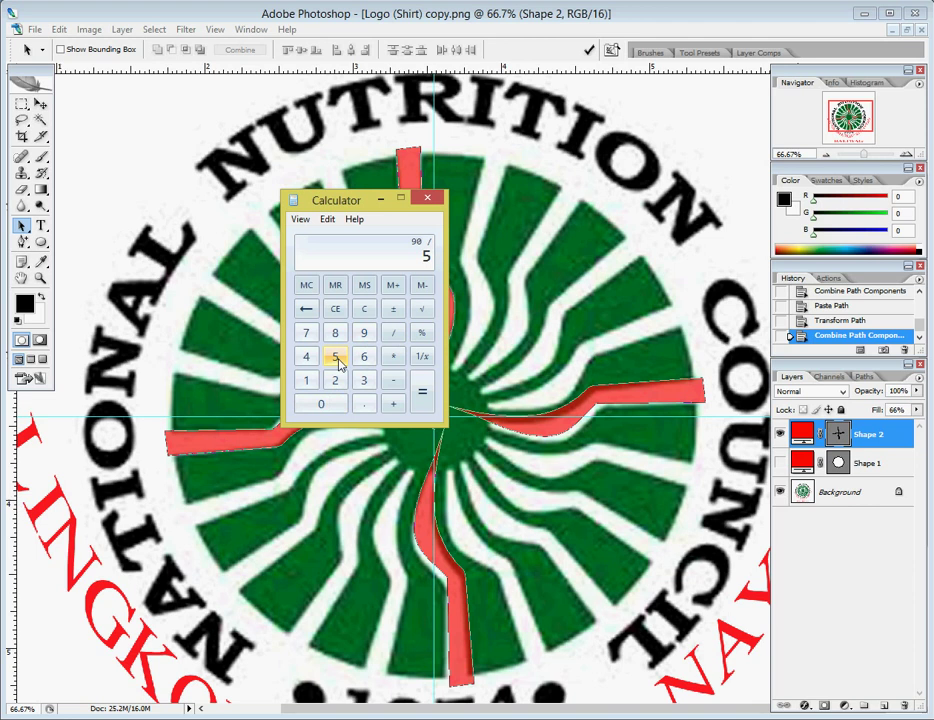
{"action": "left_click", "coordinate": [421, 391]}
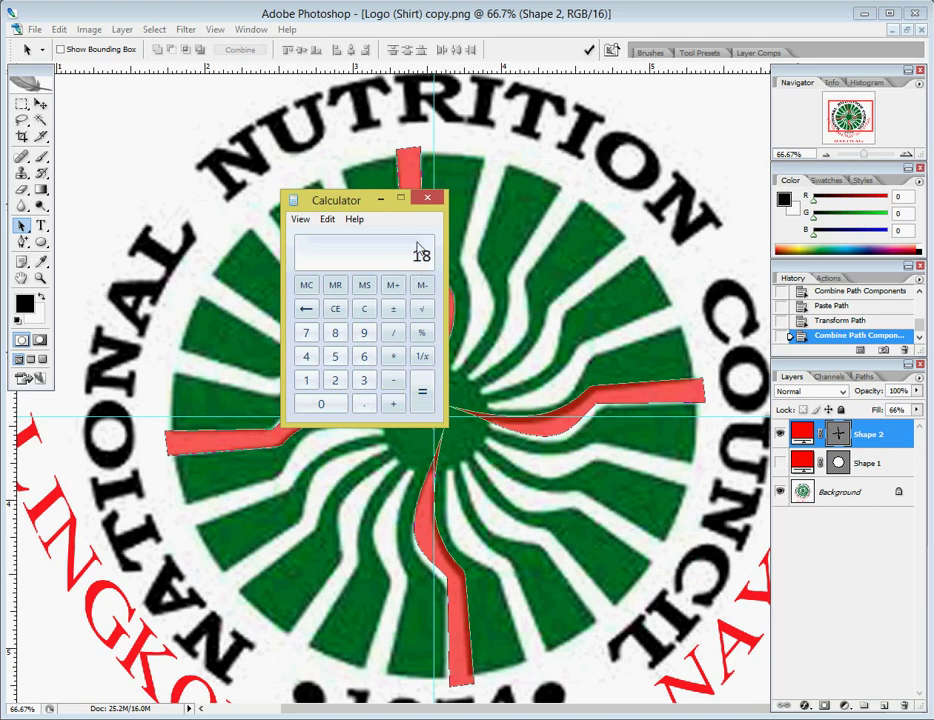
{"action": "left_click", "coordinate": [428, 199]}
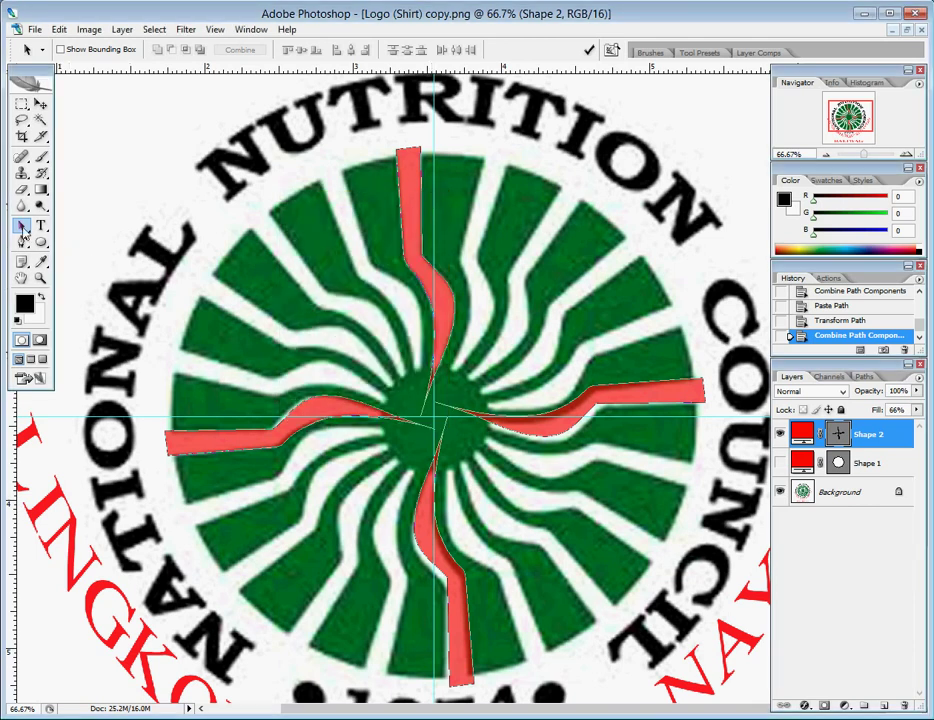
Step: Copy the four-ray cross path and paste a duplicate of it
{"action": "left_click", "coordinate": [406, 187]}
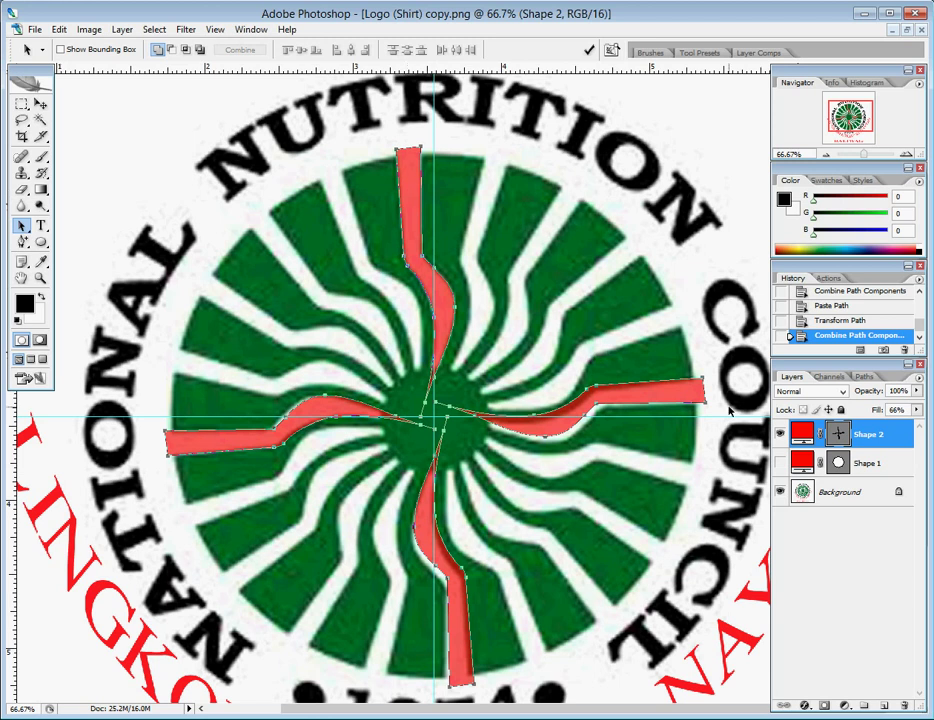
{"action": "left_click", "coordinate": [57, 29]}
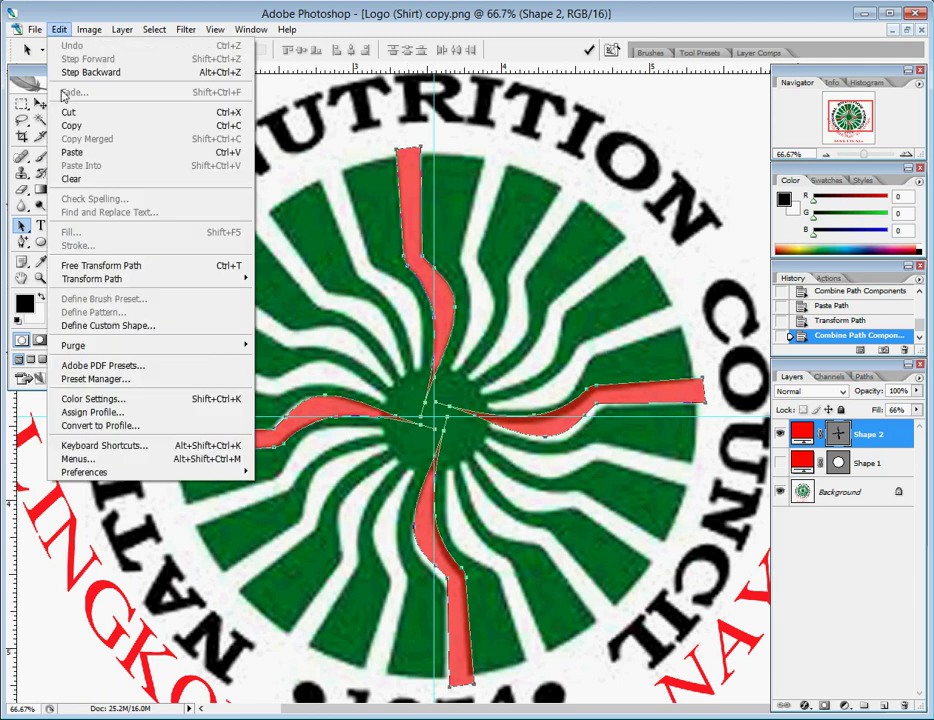
{"action": "left_click", "coordinate": [68, 127]}
{"action": "left_click", "coordinate": [58, 29]}
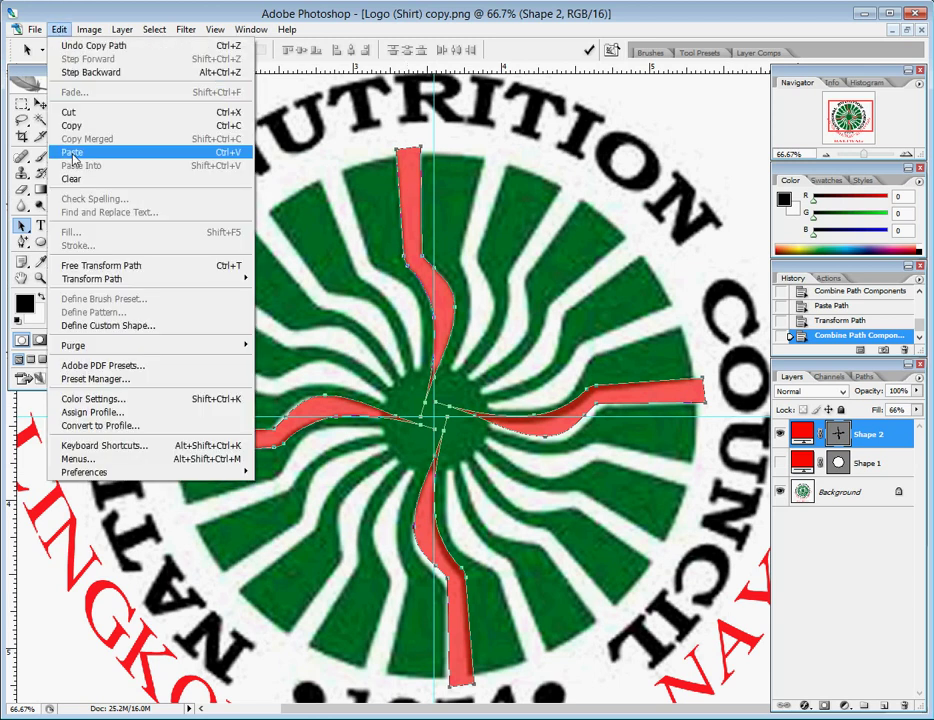
{"action": "left_click", "coordinate": [75, 152]}
Step: Rotate the pasted cross 18° and paste another copy of the rays
{"action": "right_click", "coordinate": [514, 224]}
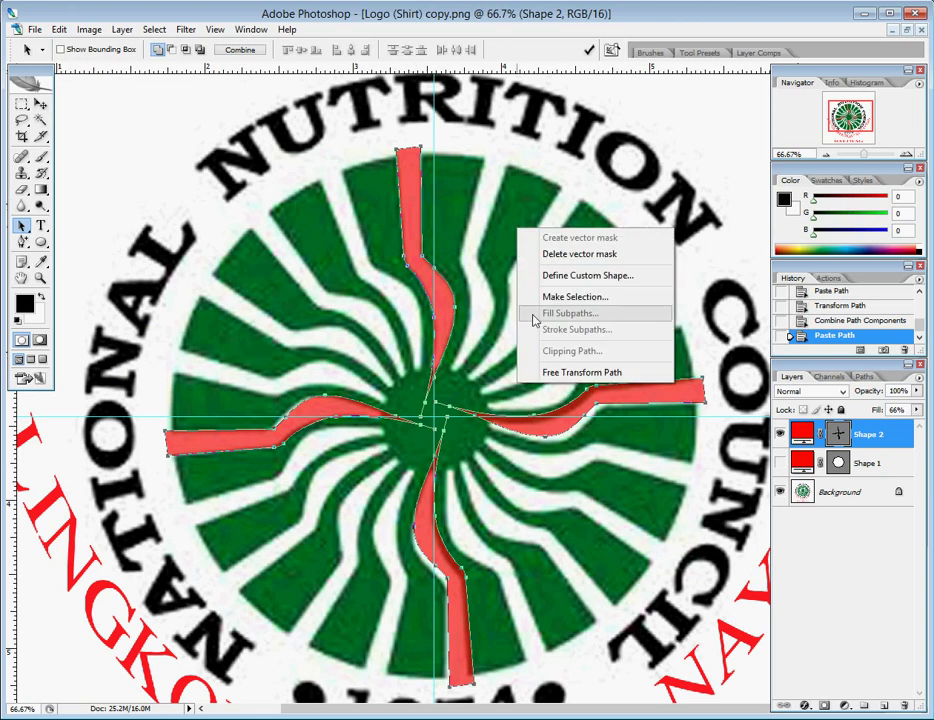
{"action": "left_click", "coordinate": [550, 371]}
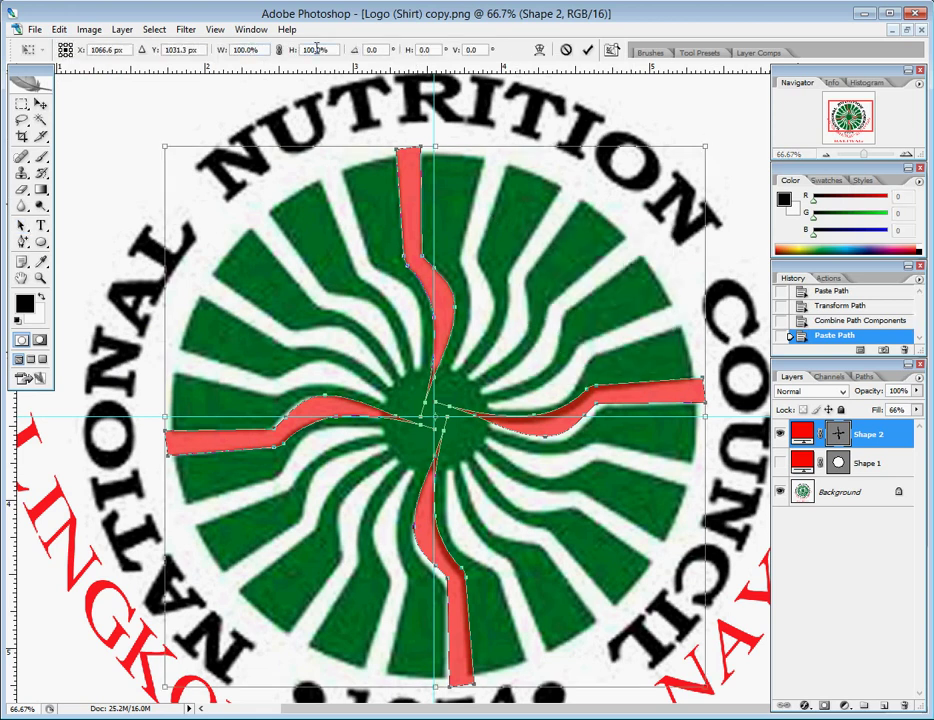
{"action": "left_click", "coordinate": [357, 52]}
{"action": "type", "text": "18"}
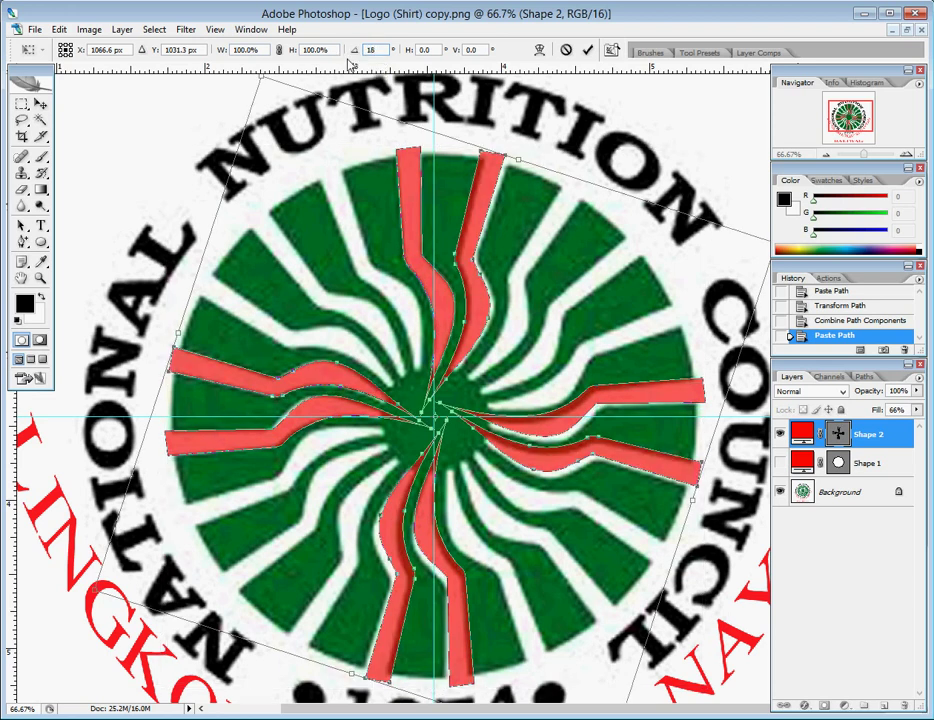
{"action": "left_click", "coordinate": [40, 104]}
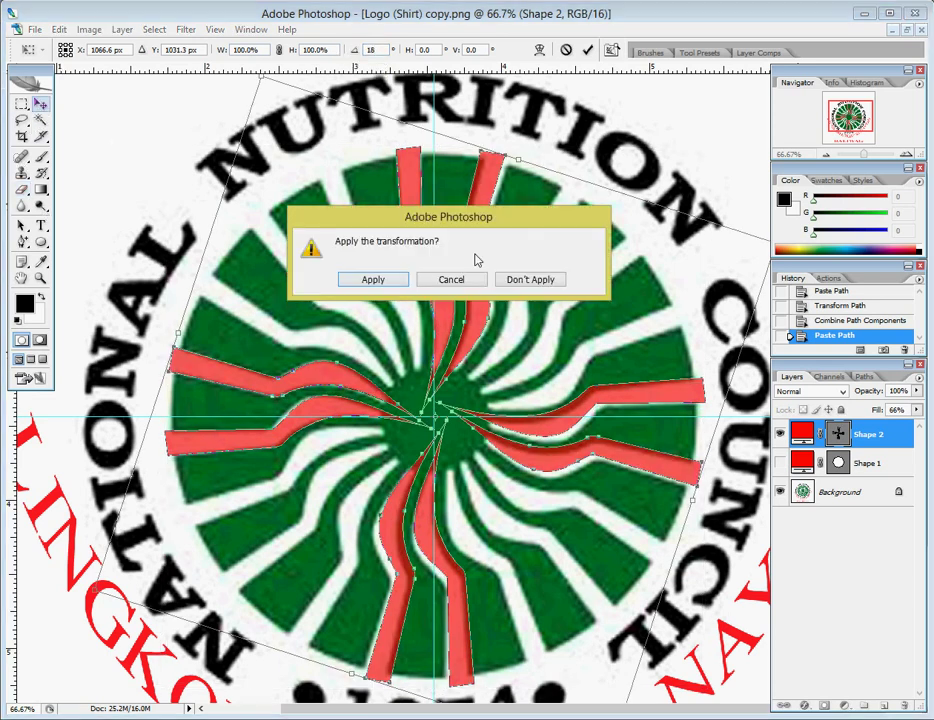
{"action": "left_click", "coordinate": [373, 279]}
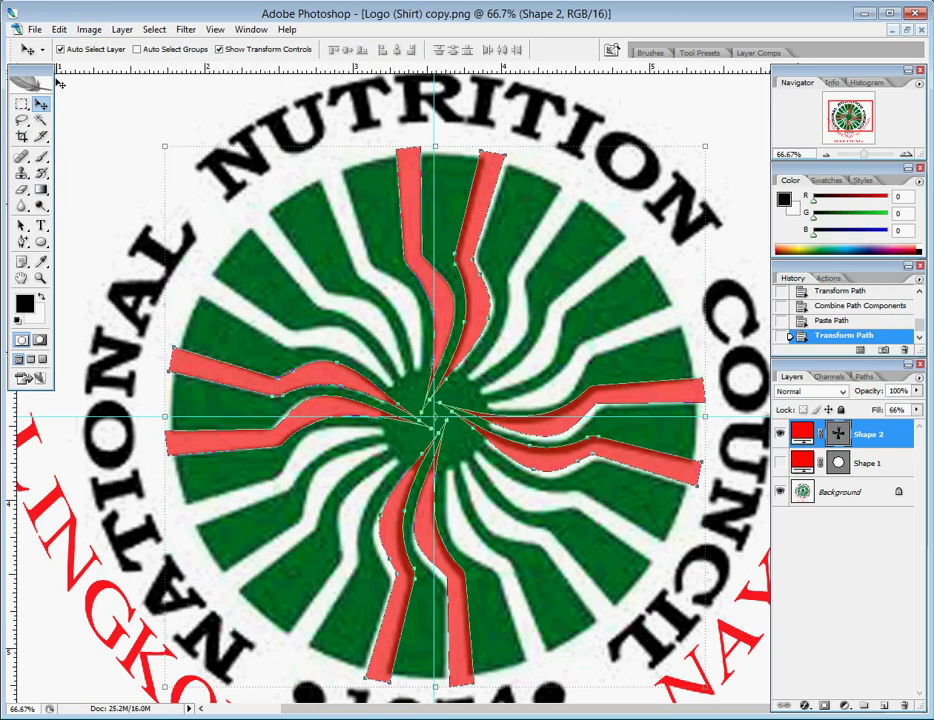
{"action": "left_click", "coordinate": [59, 29]}
{"action": "left_click", "coordinate": [72, 152]}
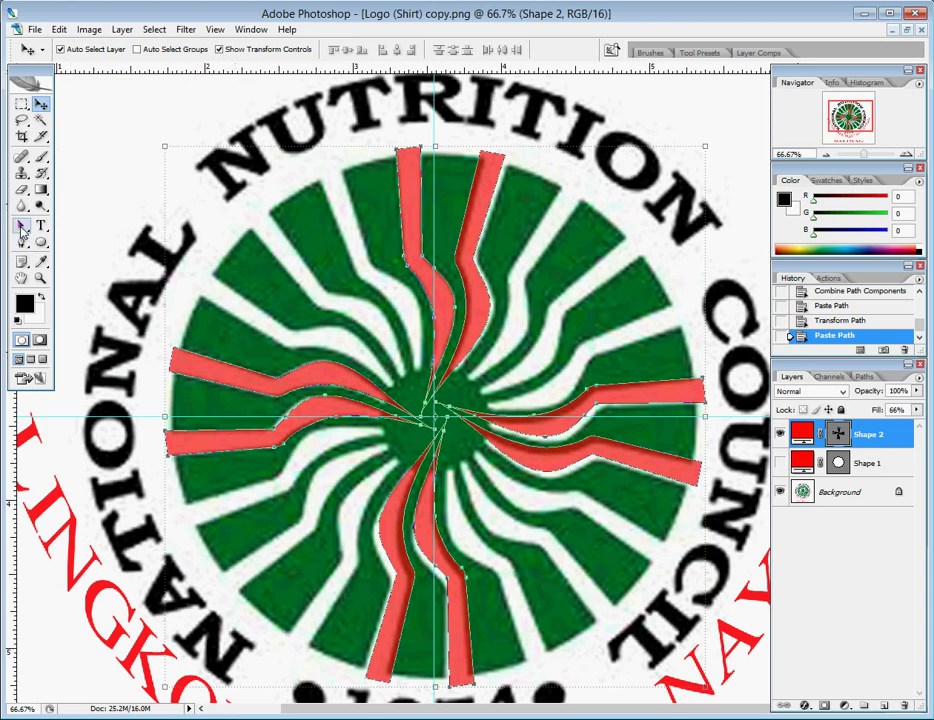
Step: Rotate the newly pasted ray copy −18° to fill the gaps
{"action": "key", "text": "a"}
{"action": "right_click", "coordinate": [395, 203]}
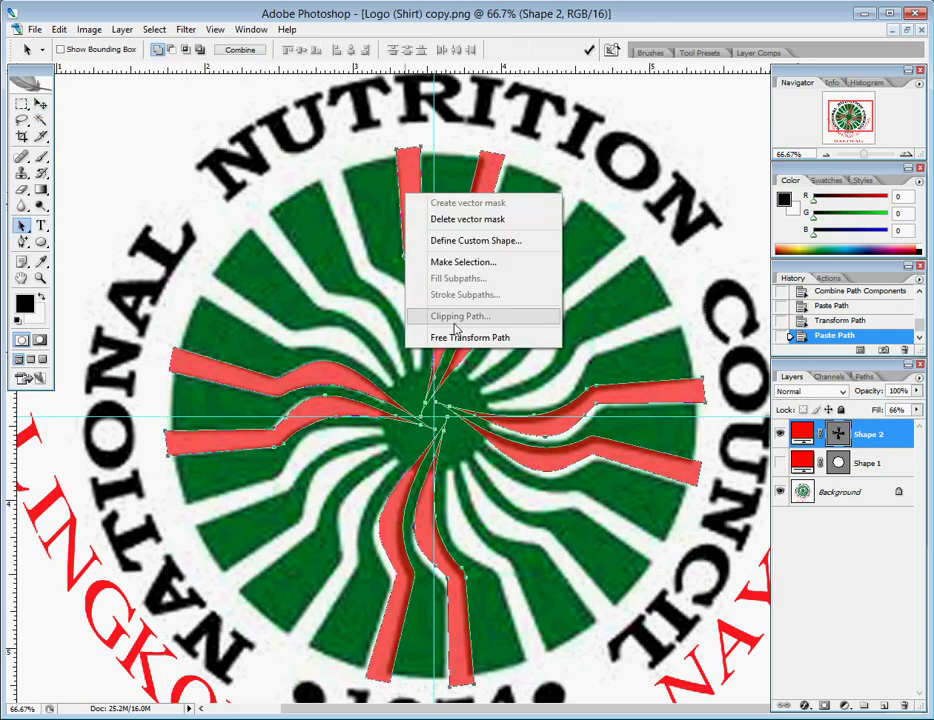
{"action": "left_click", "coordinate": [398, 335]}
{"action": "left_click", "coordinate": [352, 55]}
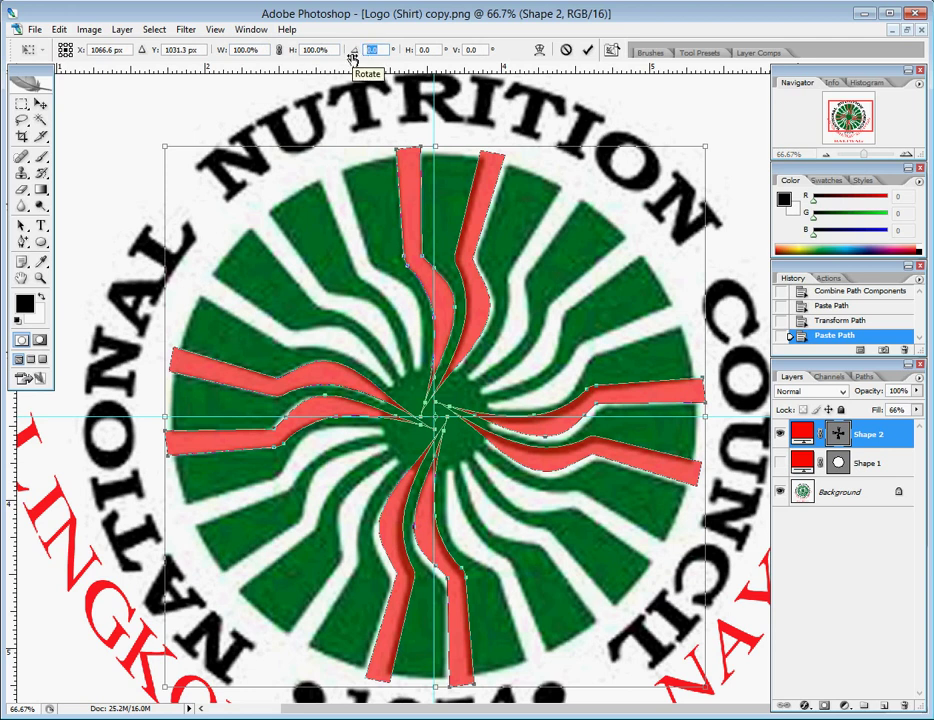
{"action": "type", "text": "18"}
{"action": "key", "text": "Return"}
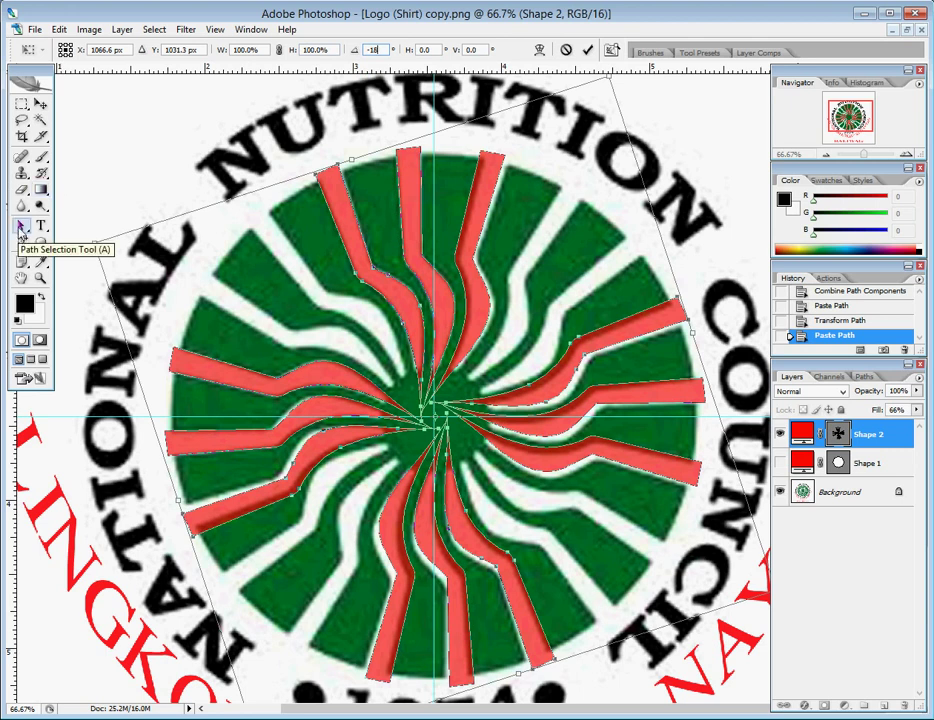
{"action": "left_click", "coordinate": [21, 226]}
{"action": "left_click", "coordinate": [369, 281]}
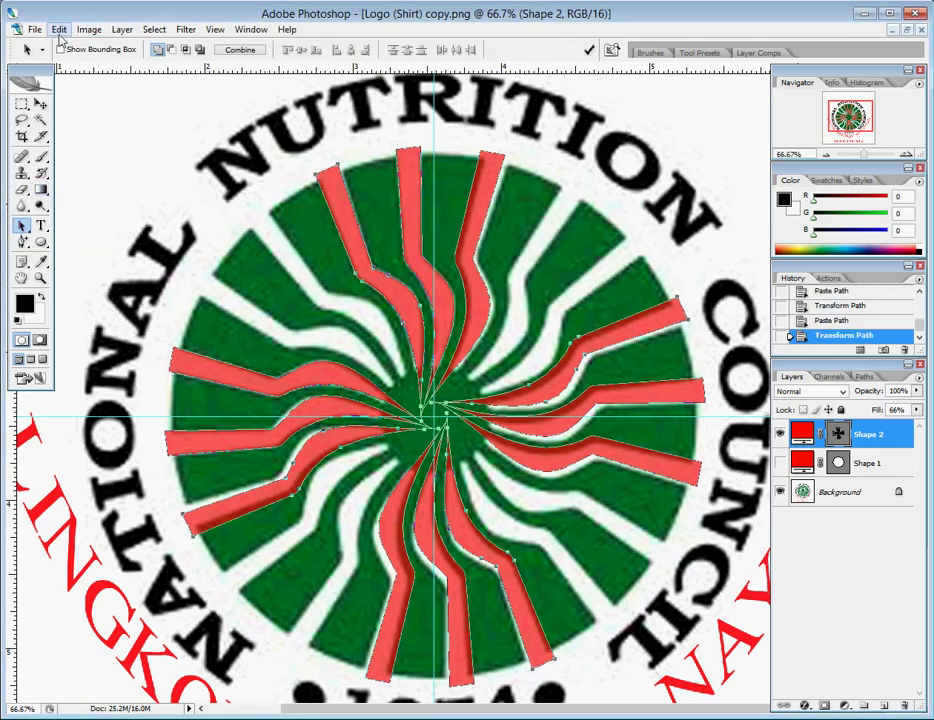
Step: Copy the updated ray path and paste another copy of it
{"action": "left_click", "coordinate": [55, 29]}
{"action": "left_click", "coordinate": [100, 127]}
{"action": "left_click", "coordinate": [58, 29]}
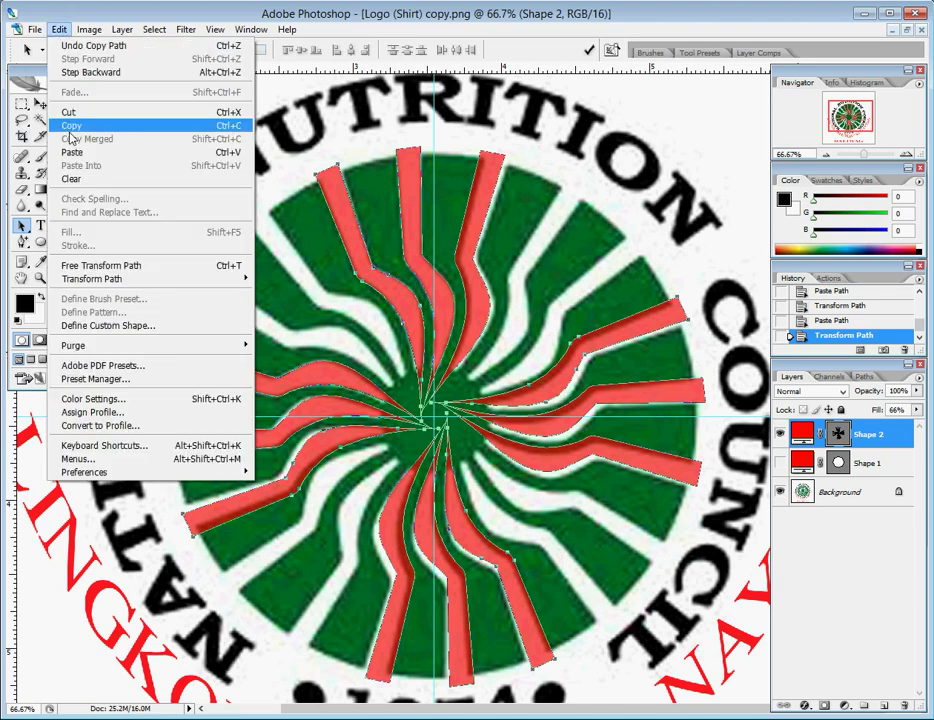
{"action": "left_click", "coordinate": [78, 156]}
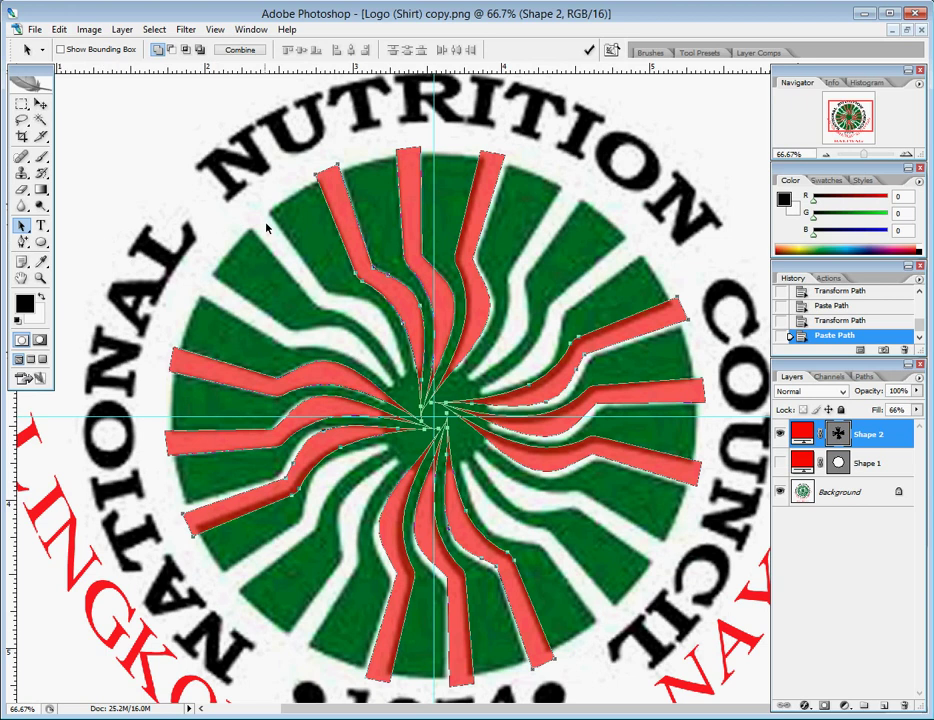
Step: Rotate the pasted rays −18° and paste one more copy onto the shape
{"action": "right_click", "coordinate": [344, 218]}
{"action": "left_click", "coordinate": [391, 364]}
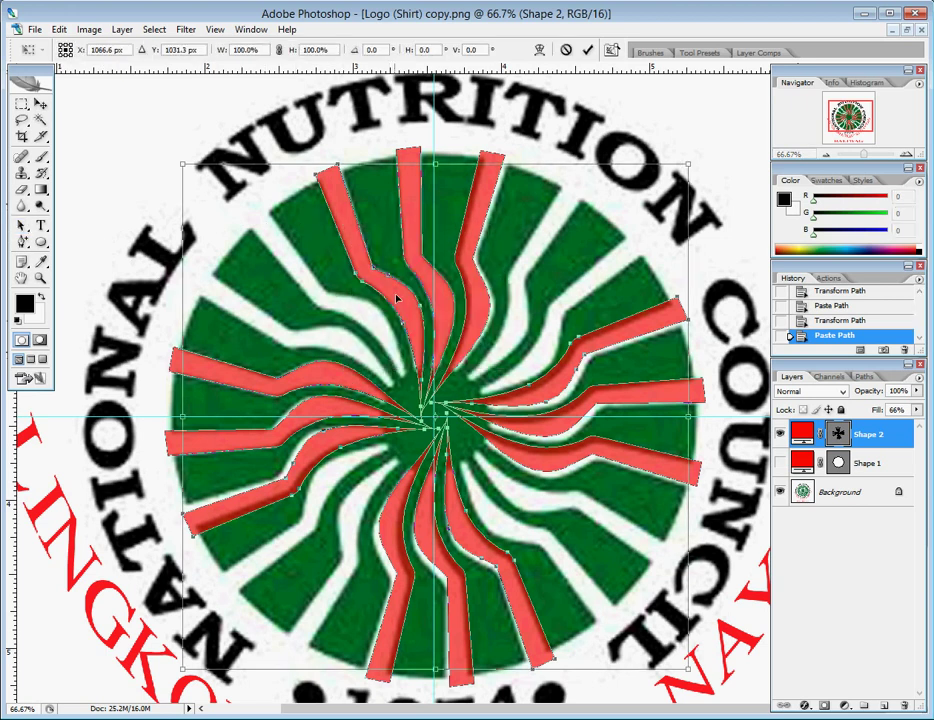
{"action": "left_click", "coordinate": [374, 50]}
{"action": "type", "text": "-18"}
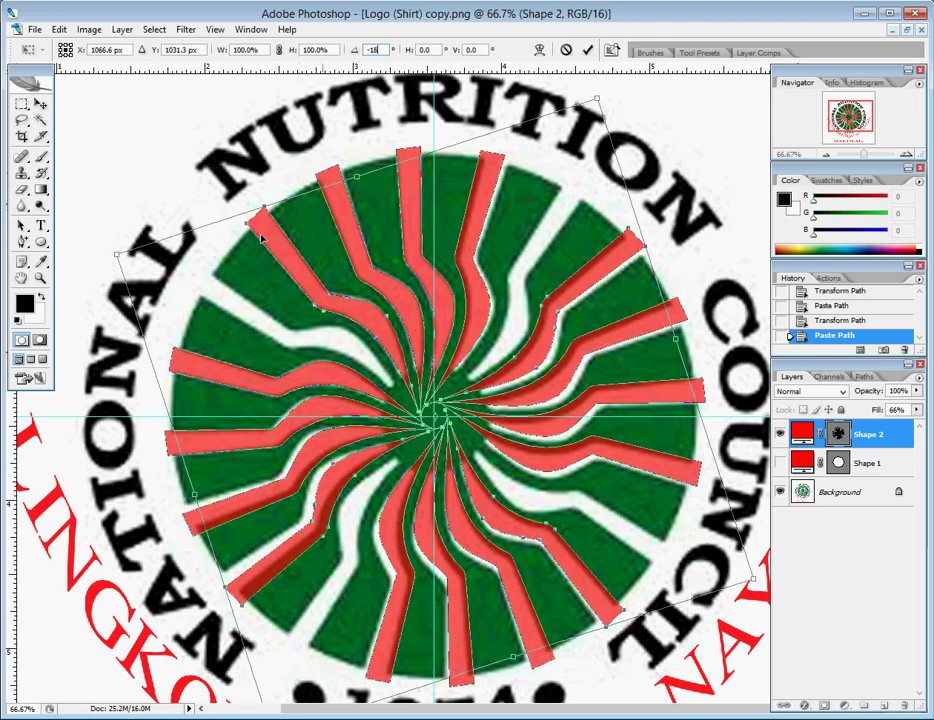
{"action": "left_click", "coordinate": [15, 170]}
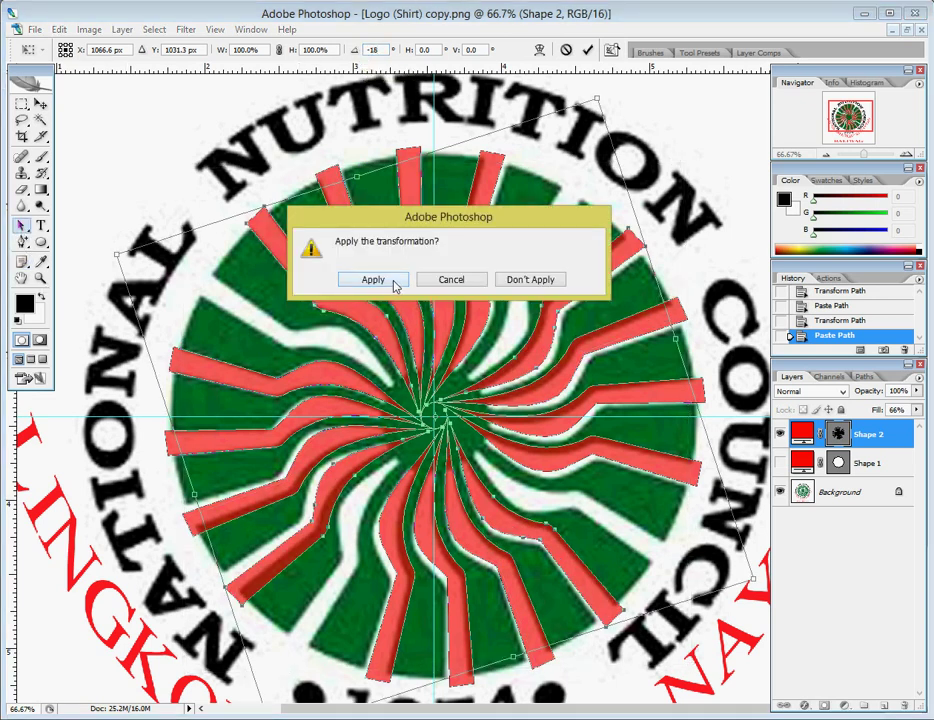
{"action": "left_click", "coordinate": [372, 279]}
{"action": "left_click", "coordinate": [60, 29]}
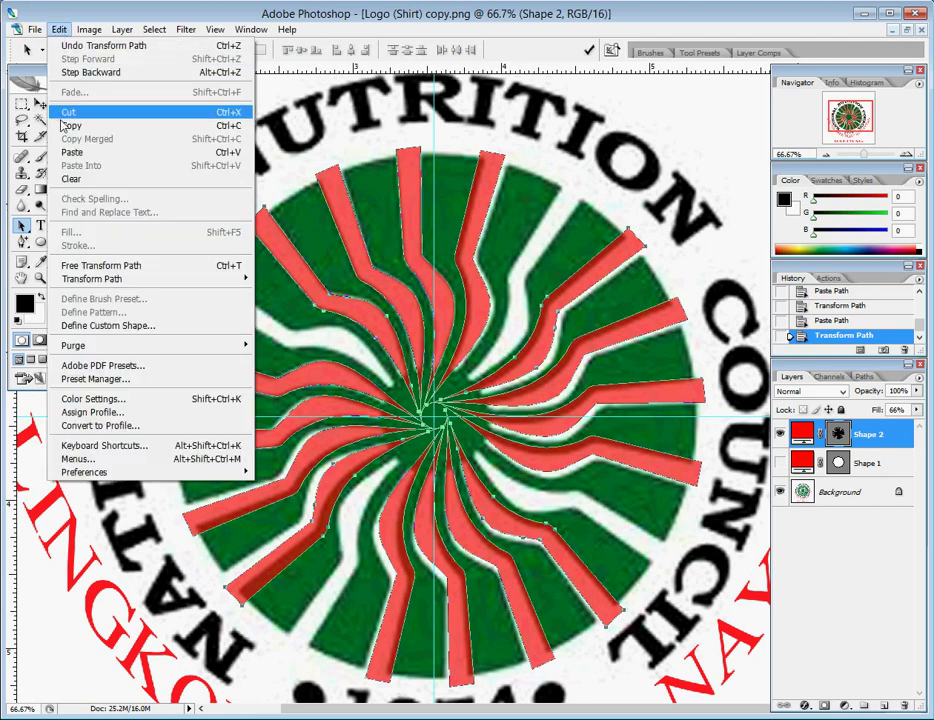
{"action": "left_click", "coordinate": [72, 152]}
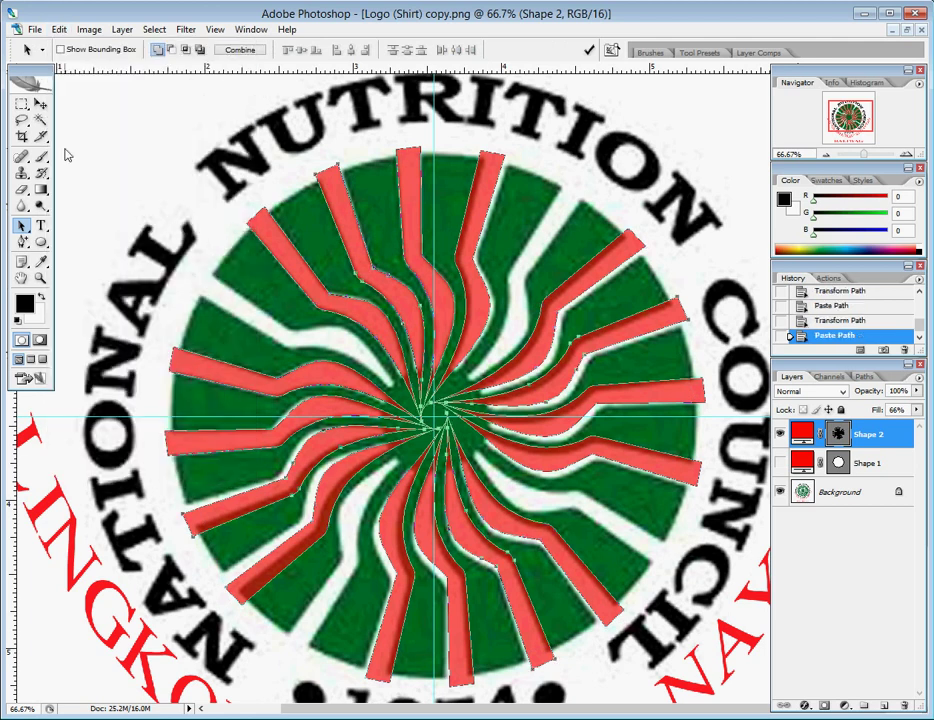
Step: Rotate the newest ray copy −36° and apply the transform
{"action": "right_click", "coordinate": [346, 240]}
{"action": "left_click", "coordinate": [425, 380]}
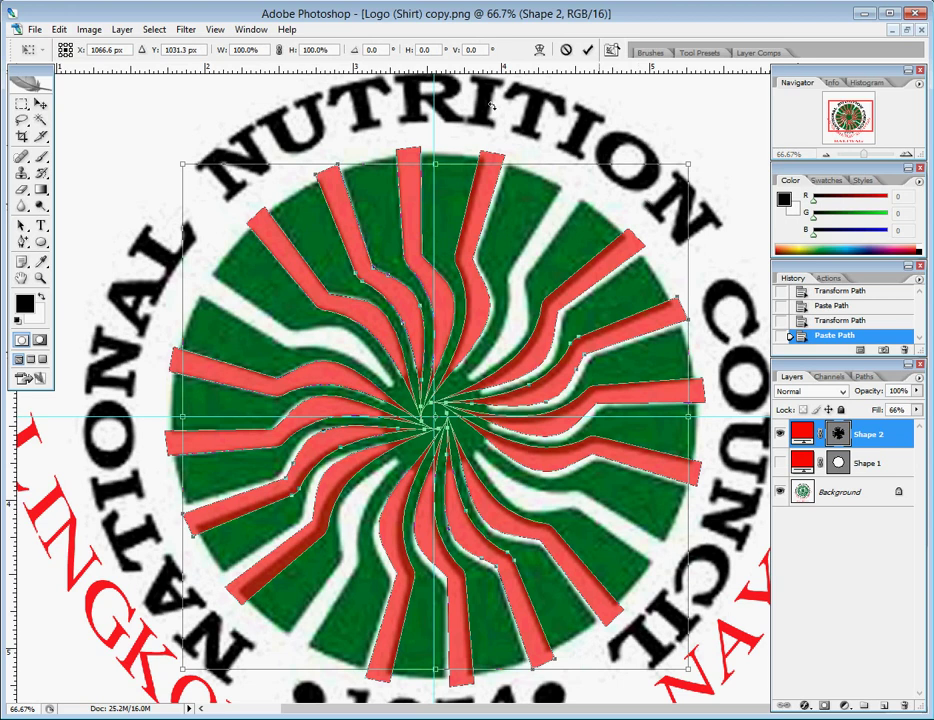
{"action": "left_click", "coordinate": [384, 48]}
{"action": "type", "text": "36"}
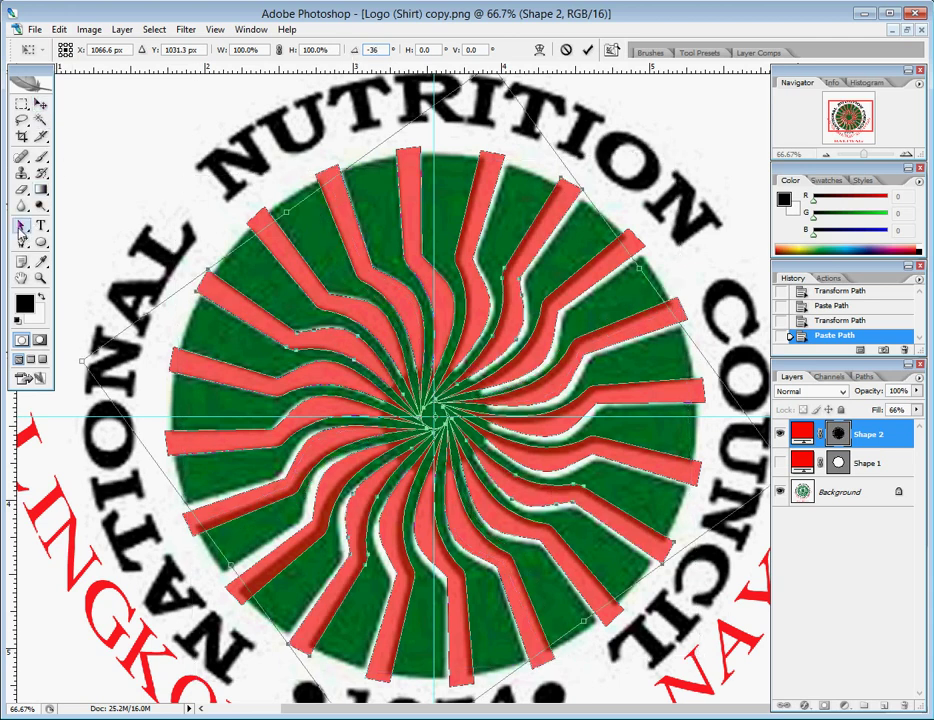
{"action": "left_click", "coordinate": [21, 226]}
{"action": "left_click", "coordinate": [350, 277]}
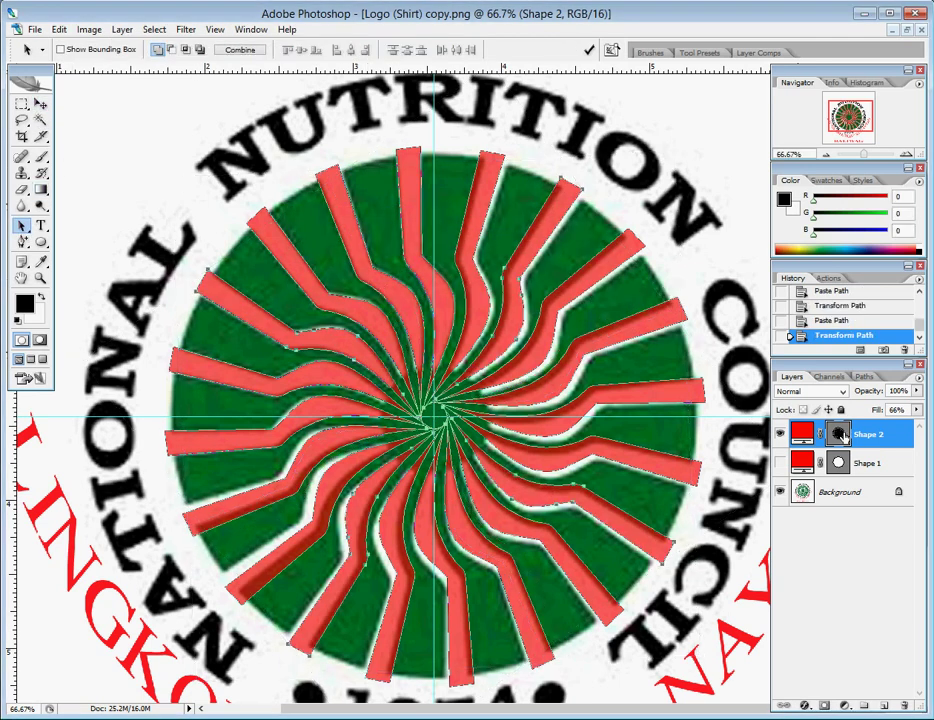
Step: Combine all ray paths into one Shape 2 path and select it
{"action": "left_click", "coordinate": [838, 433]}
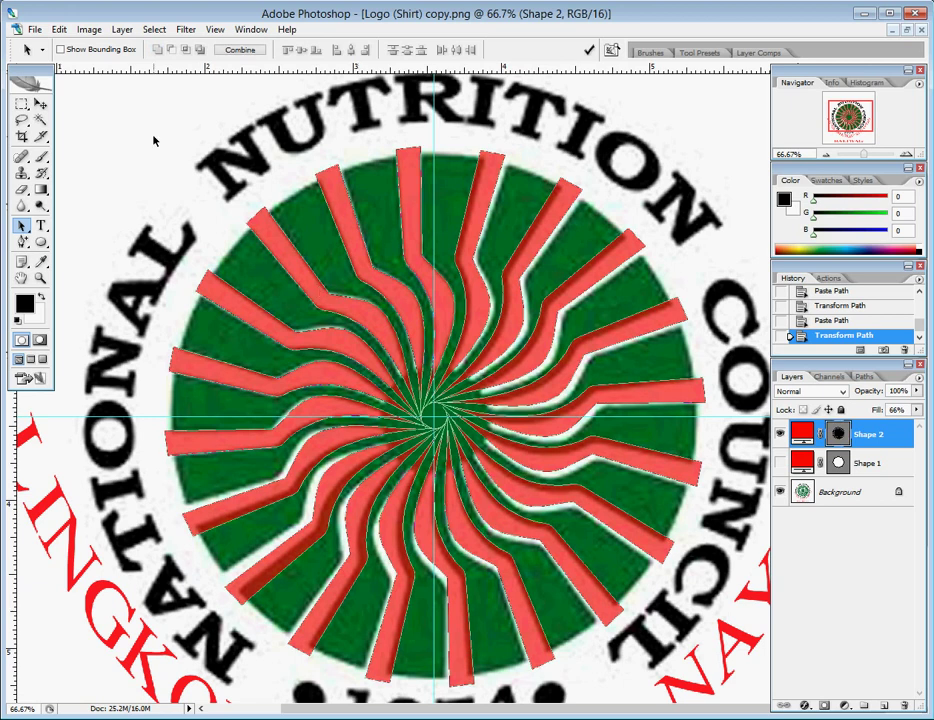
{"action": "left_click", "coordinate": [240, 50]}
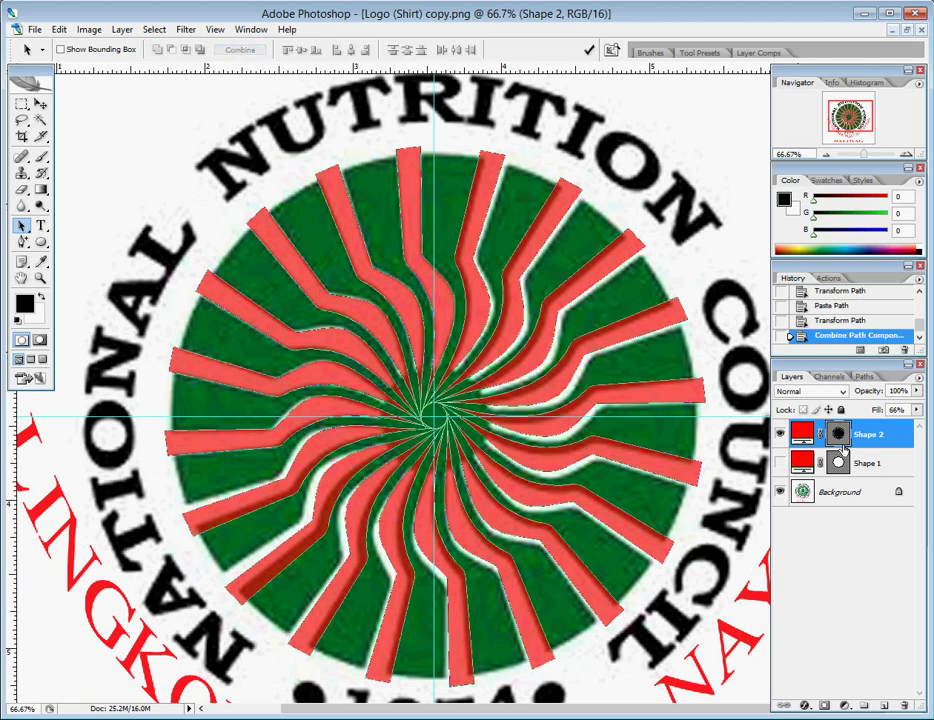
{"action": "left_click", "coordinate": [838, 433]}
{"action": "left_click", "coordinate": [366, 295]}
{"action": "left_click", "coordinate": [348, 226]}
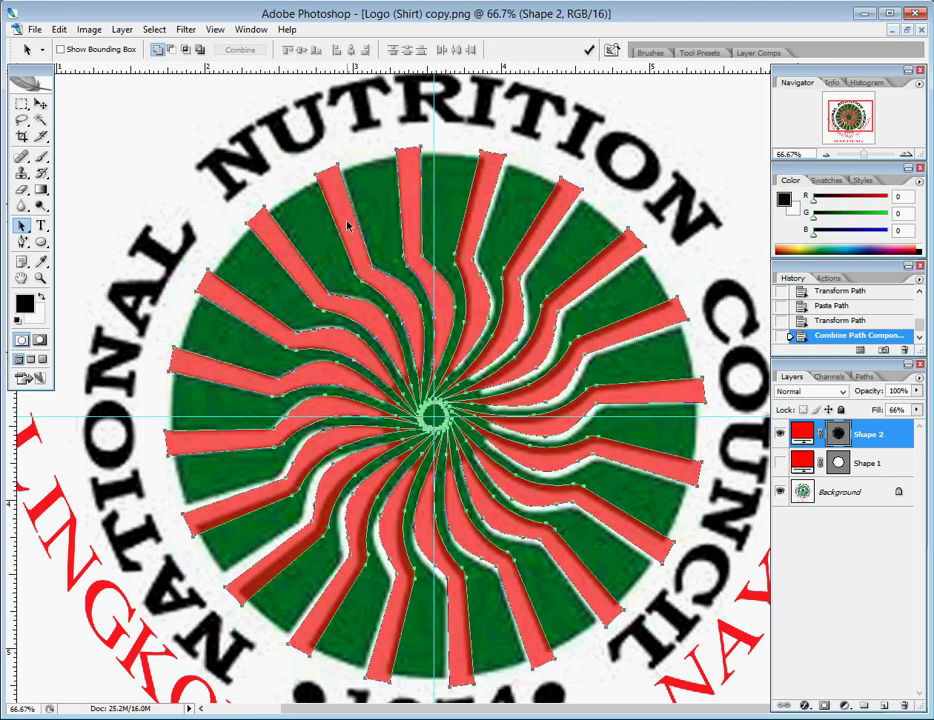
Step: Cut the combined rays path, confirming deletion of the Shape 2 layer
{"action": "right_click", "coordinate": [348, 226]}
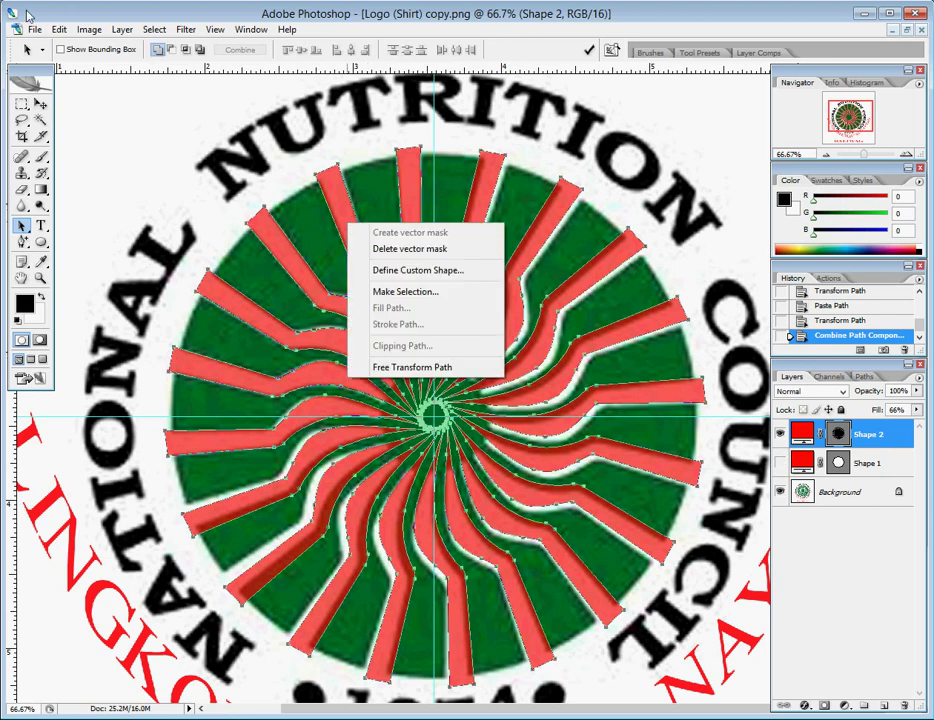
{"action": "left_click", "coordinate": [59, 29]}
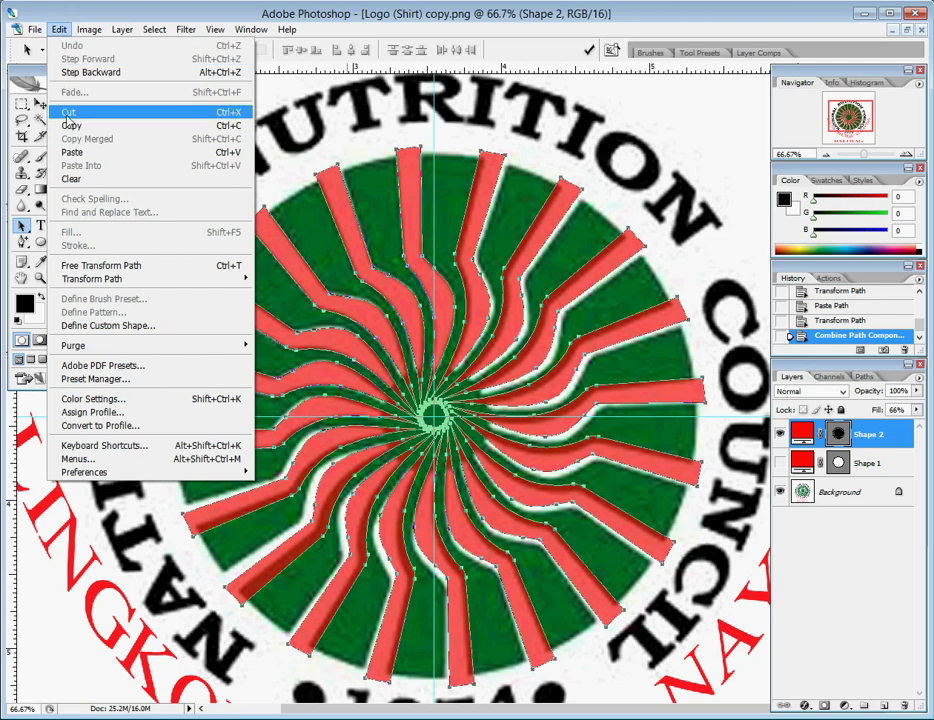
{"action": "left_click", "coordinate": [68, 119]}
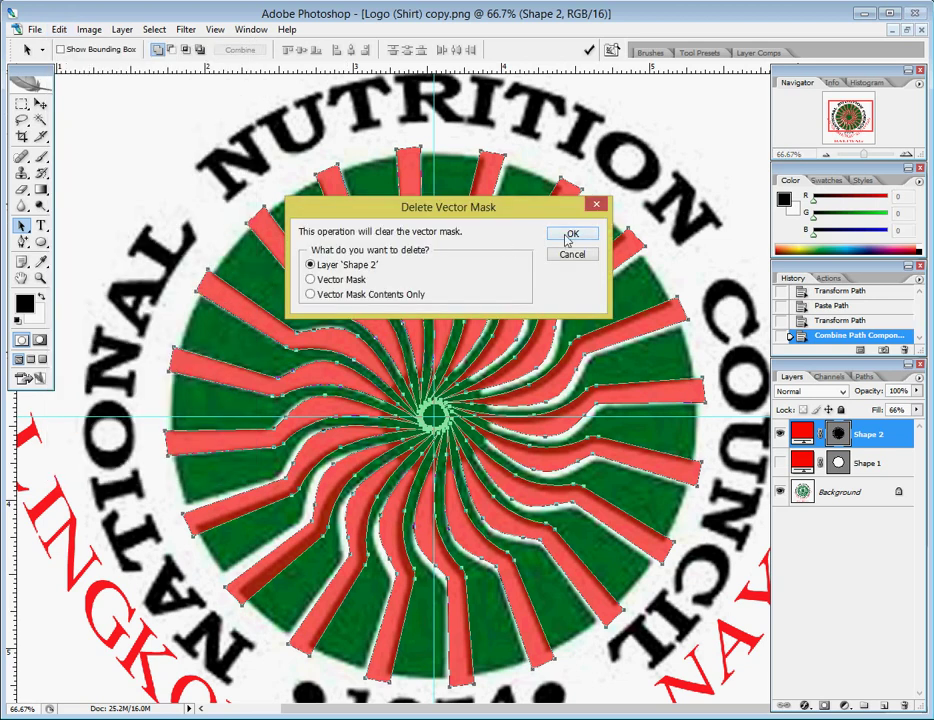
{"action": "left_click", "coordinate": [569, 236]}
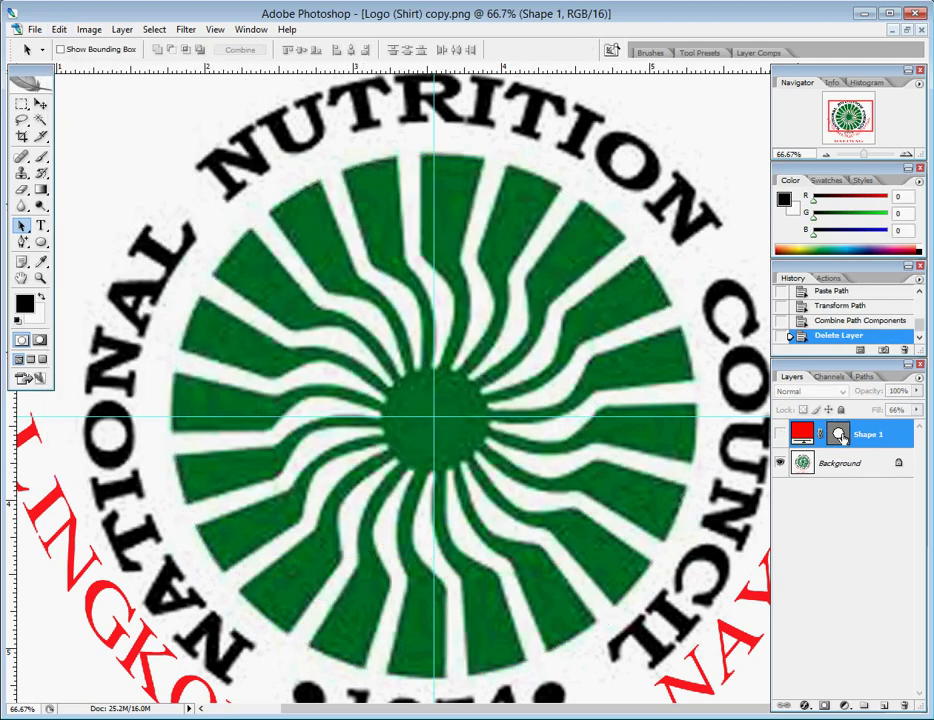
Step: Show the red Shape 1 circle at 100% fill and select its vector mask
{"action": "left_click", "coordinate": [781, 434]}
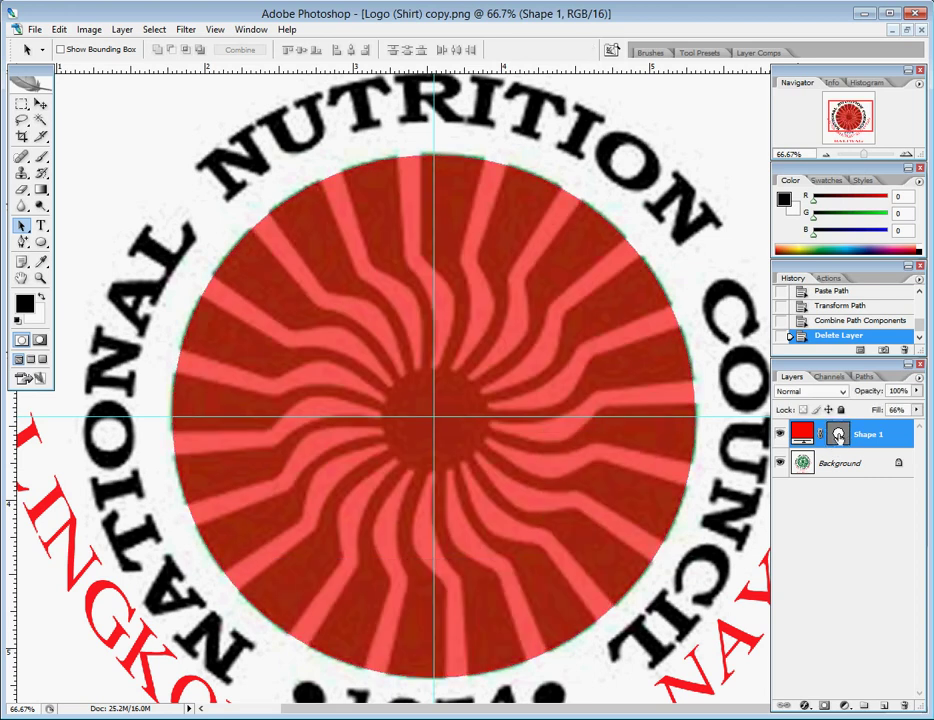
{"action": "left_click", "coordinate": [916, 410]}
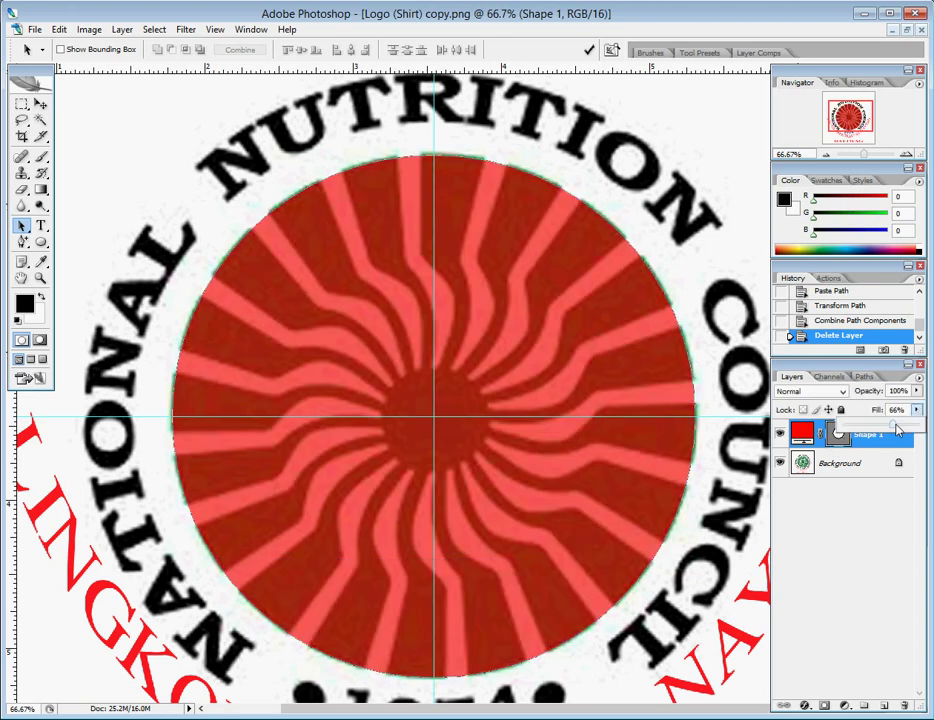
{"action": "left_click_drag", "start_coordinate": [897, 430], "coordinate": [925, 430]}
{"action": "left_click", "coordinate": [840, 436]}
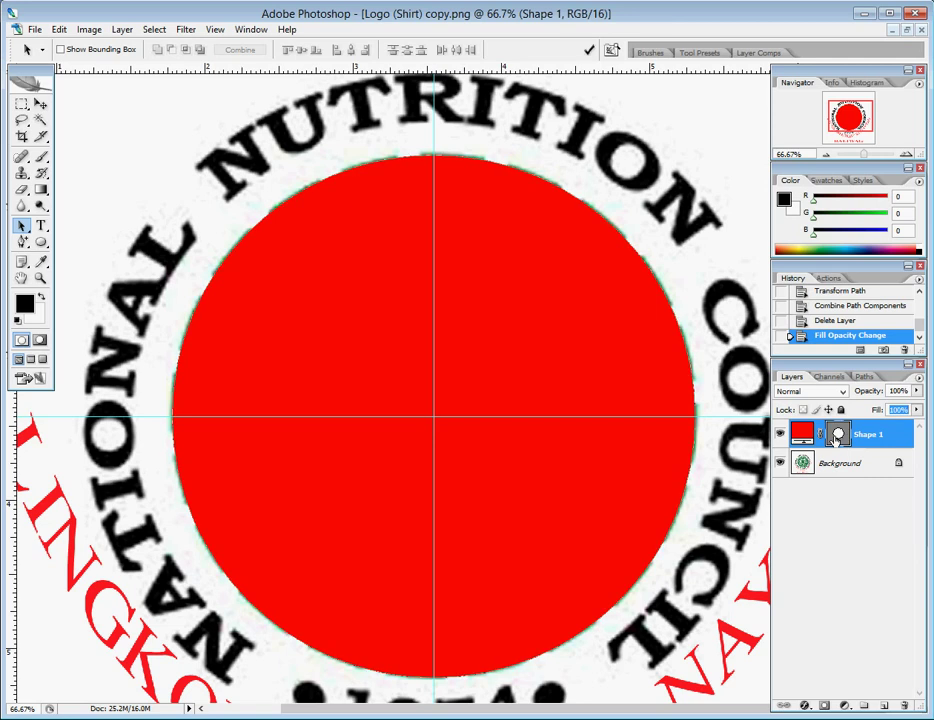
Step: With the Pen tool, paste the rays into Shape 1's mask and subtract them from the circle
{"action": "left_click", "coordinate": [23, 243]}
{"action": "right_click", "coordinate": [23, 243]}
{"action": "left_click", "coordinate": [55, 244]}
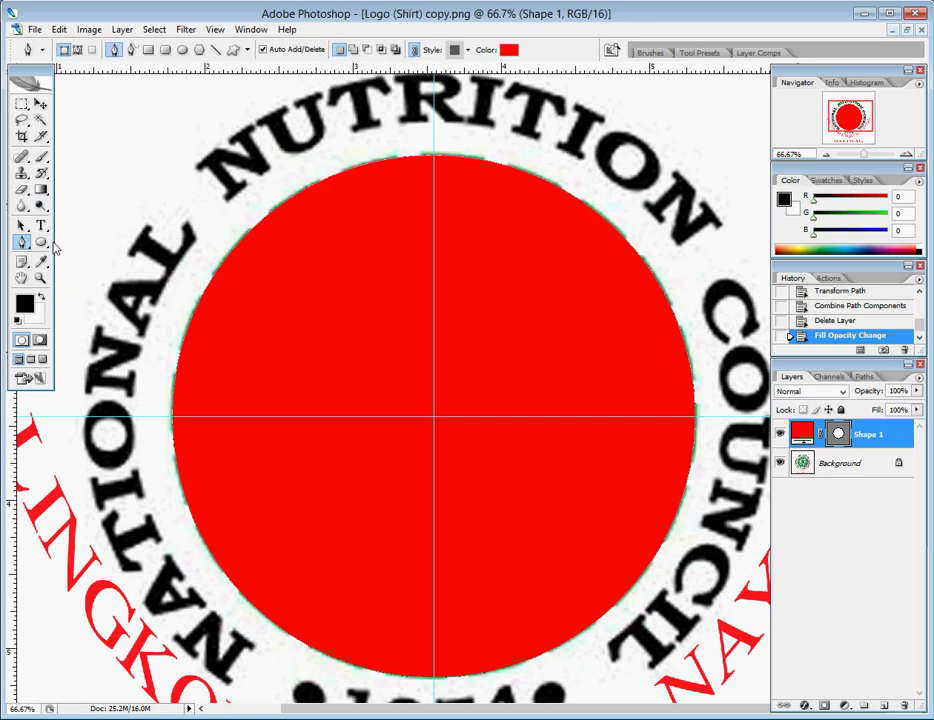
{"action": "left_click", "coordinate": [59, 29]}
{"action": "left_click", "coordinate": [68, 155]}
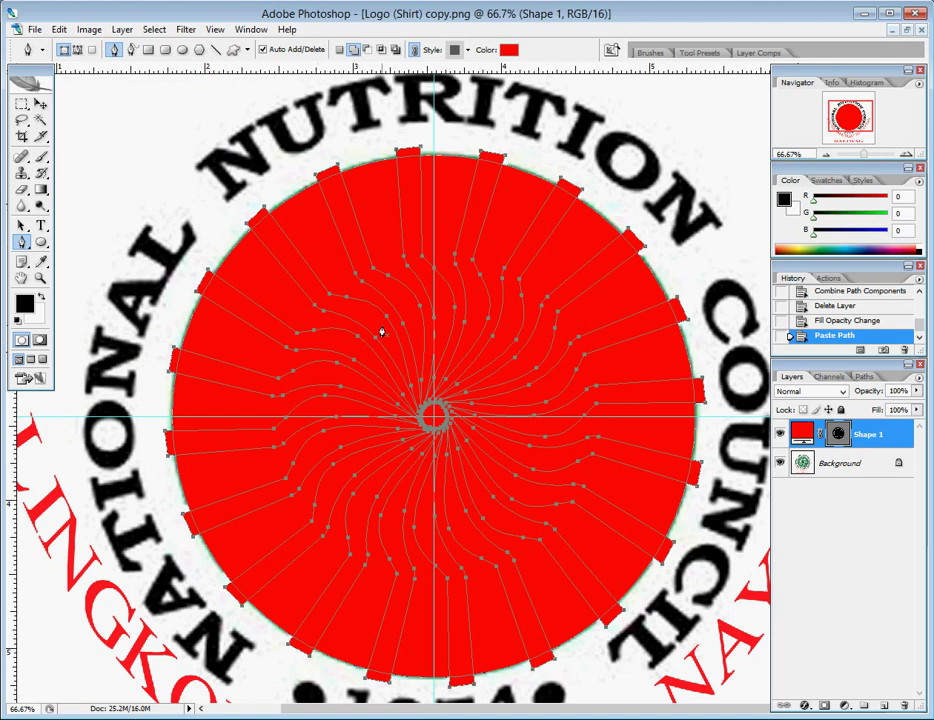
{"action": "left_click", "coordinate": [367, 50]}
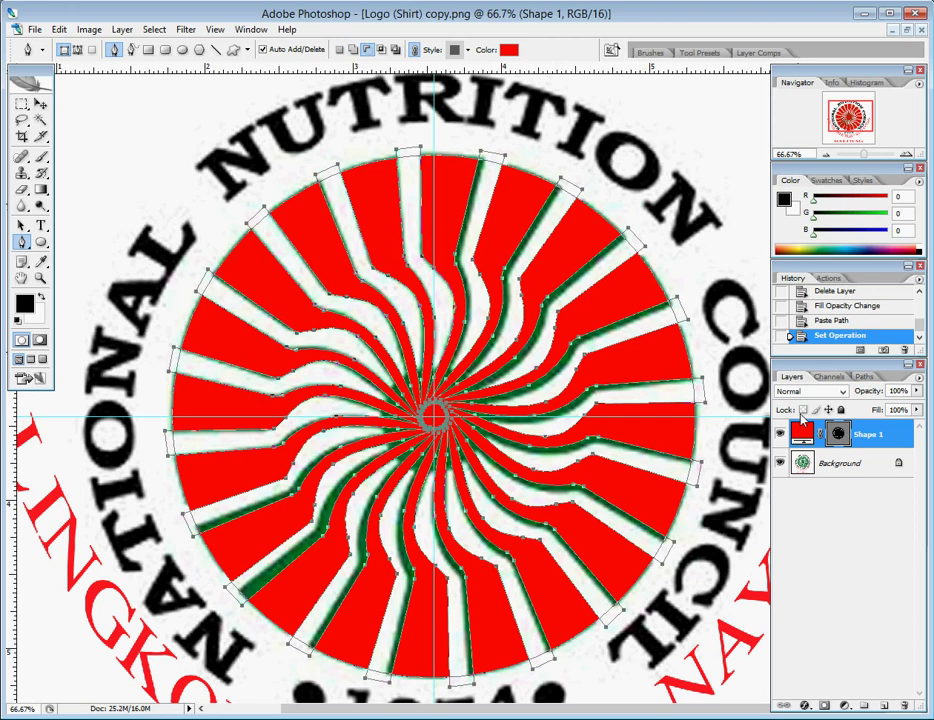
{"action": "key", "text": "Return"}
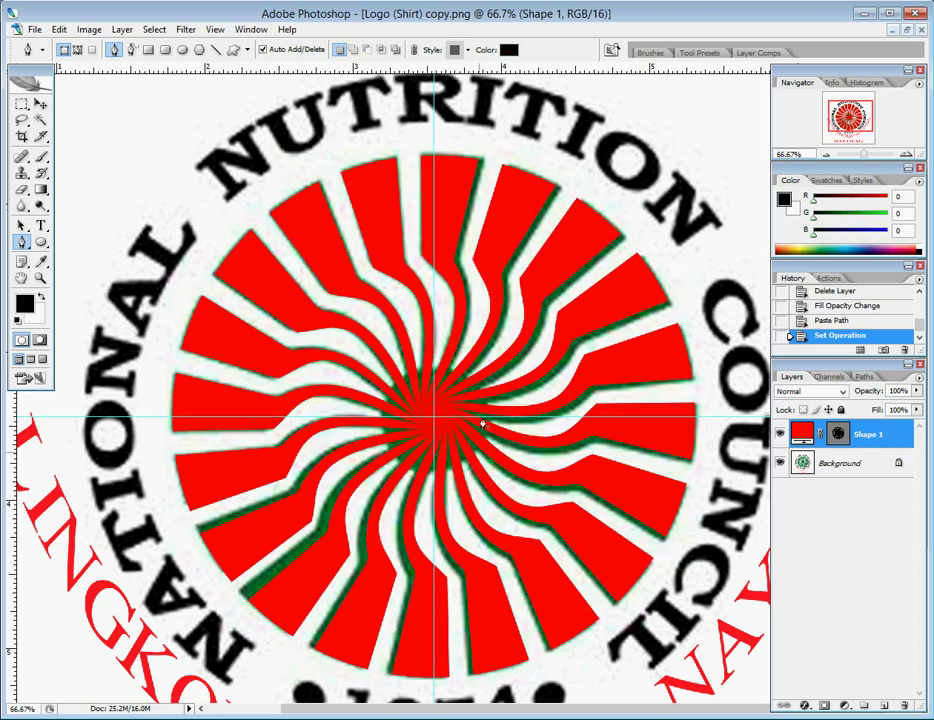
{"action": "key", "text": "u"}
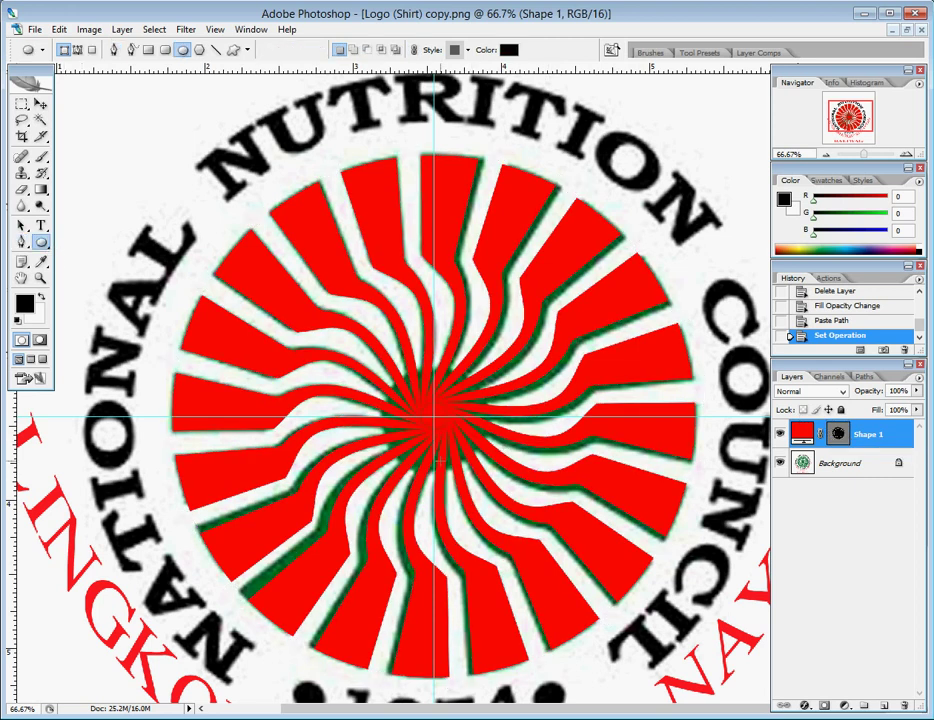
Step: Draw a centre circle, then undo it because it landed on its own layer
{"action": "left_click_drag", "start_coordinate": [432, 413], "coordinate": [506, 471]}
{"action": "left_click_drag", "start_coordinate": [506, 471], "coordinate": [506, 471]}
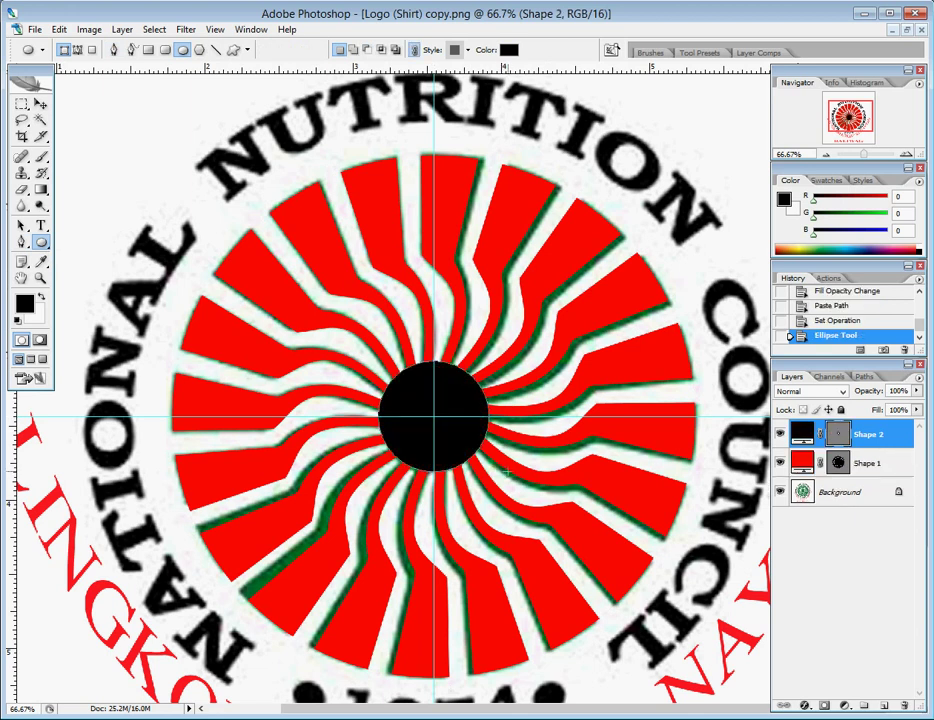
{"action": "left_click", "coordinate": [58, 29]}
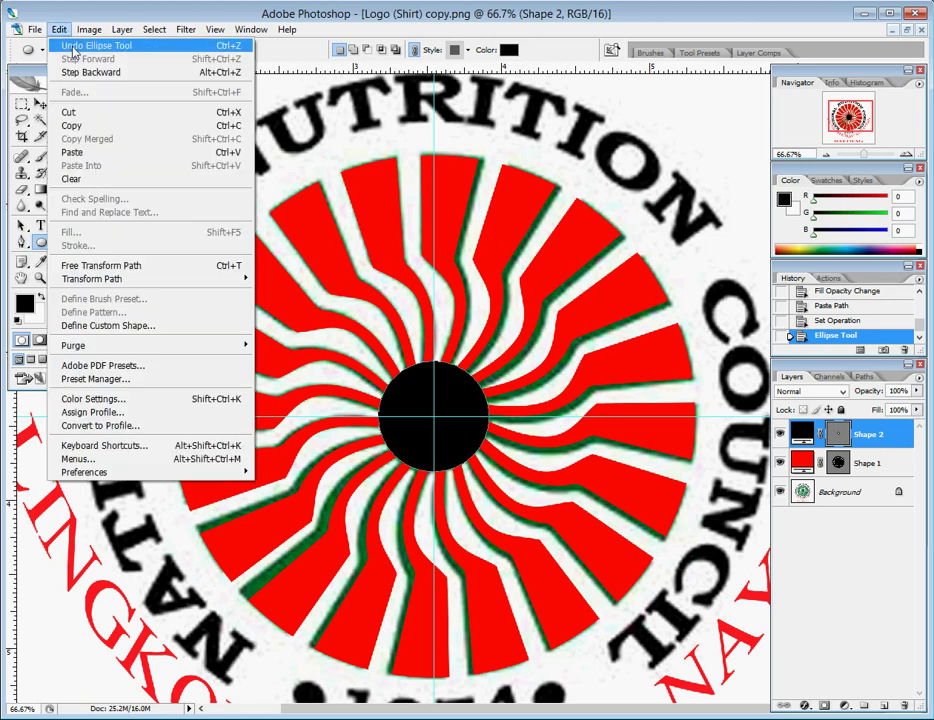
{"action": "left_click", "coordinate": [72, 50]}
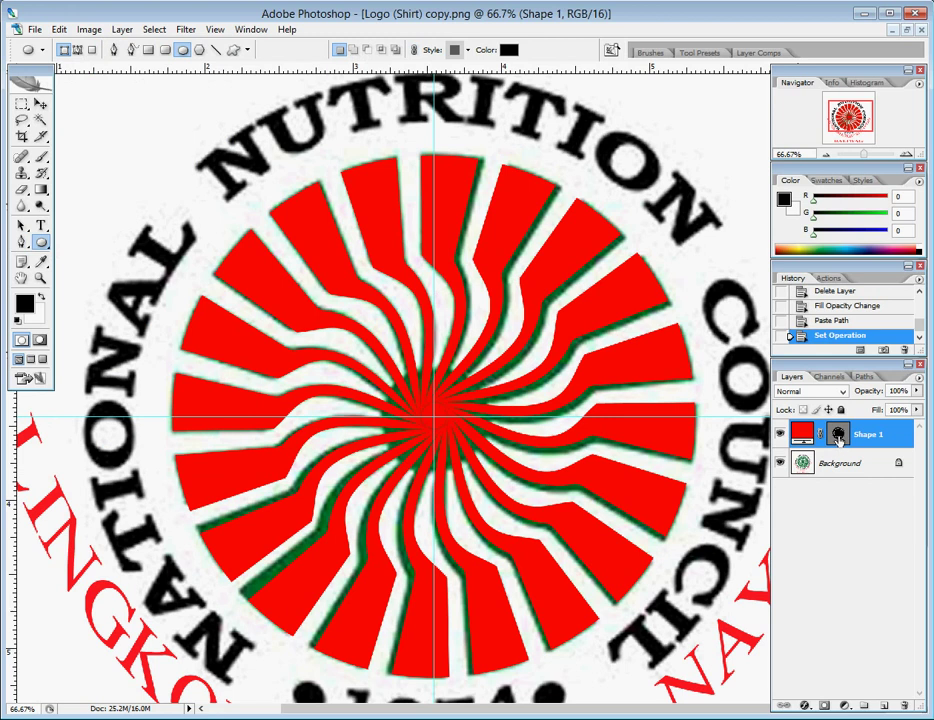
Step: Add a centre disc to Shape 1's mask, combine it into the sunburst, and hide Background
{"action": "left_click", "coordinate": [838, 433]}
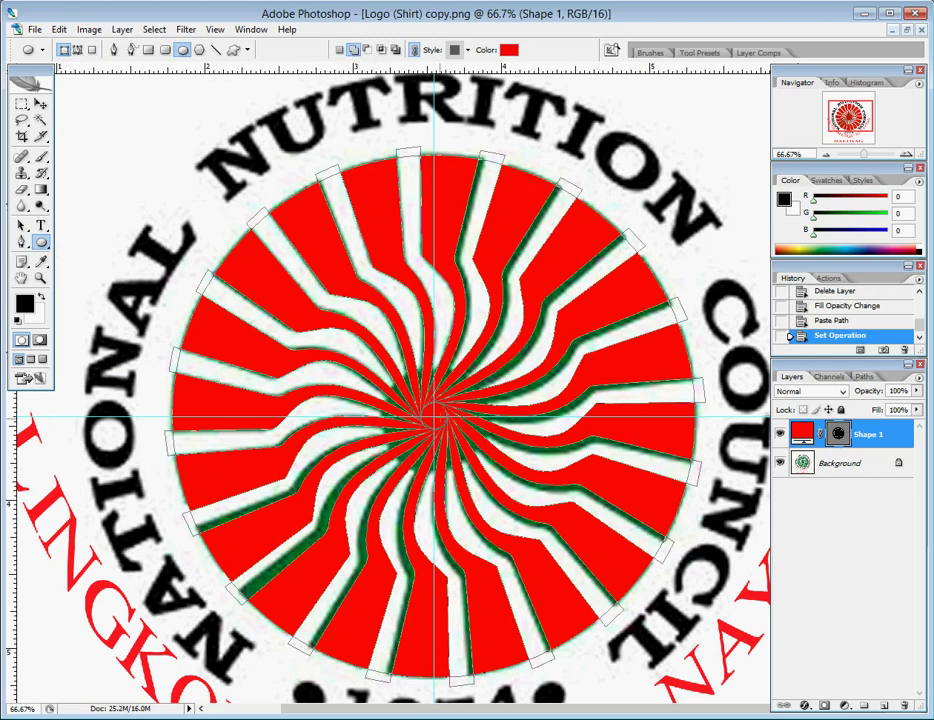
{"action": "left_click_drag", "start_coordinate": [431, 415], "coordinate": [498, 470]}
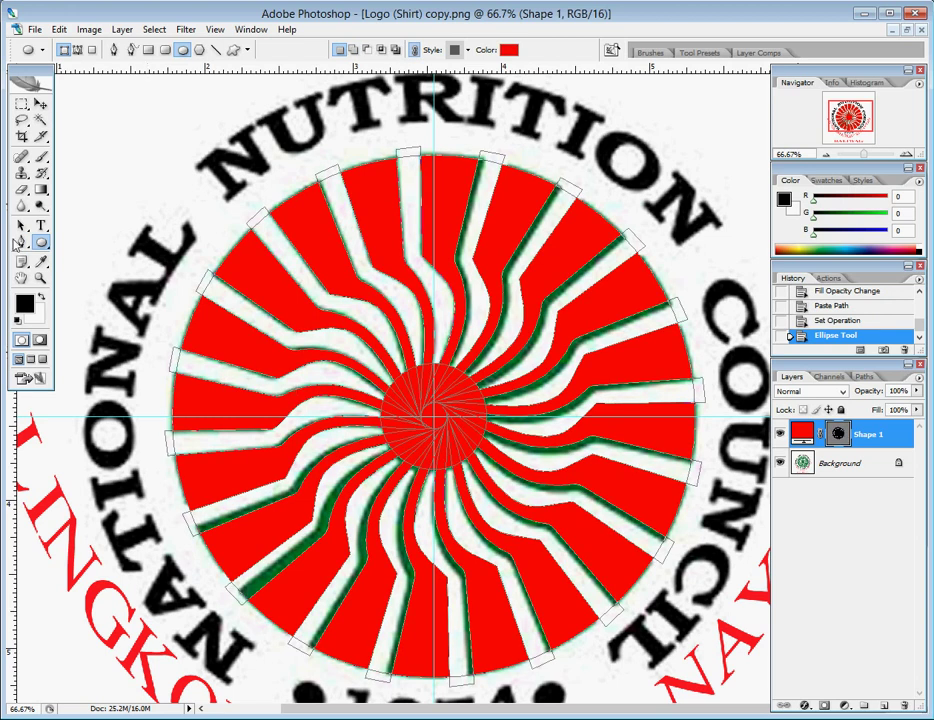
{"action": "key", "text": "a"}
{"action": "left_click", "coordinate": [237, 50]}
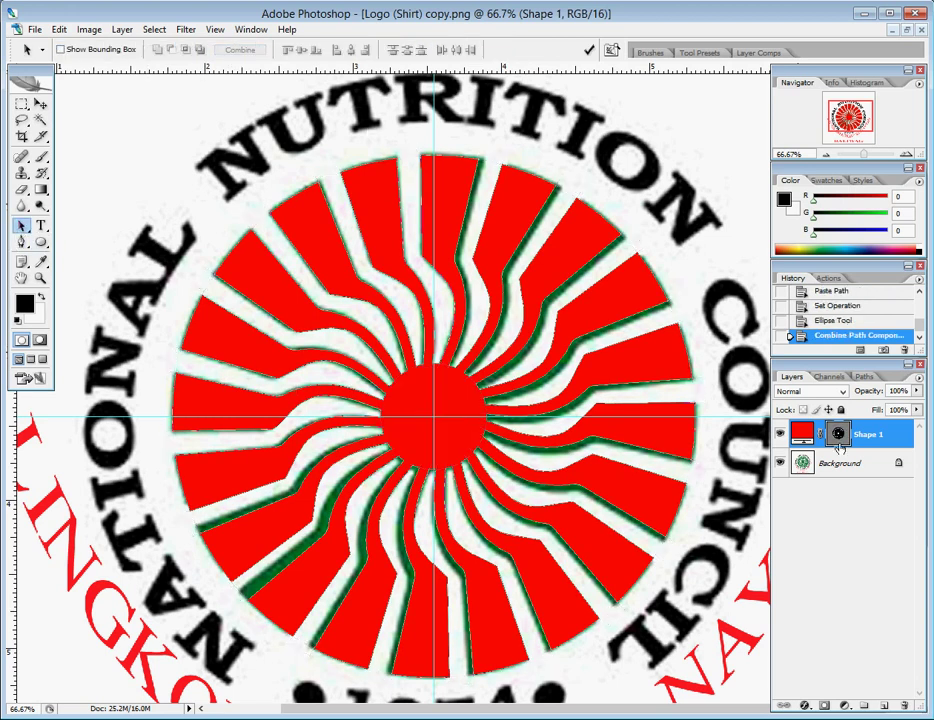
{"action": "left_click", "coordinate": [779, 465]}
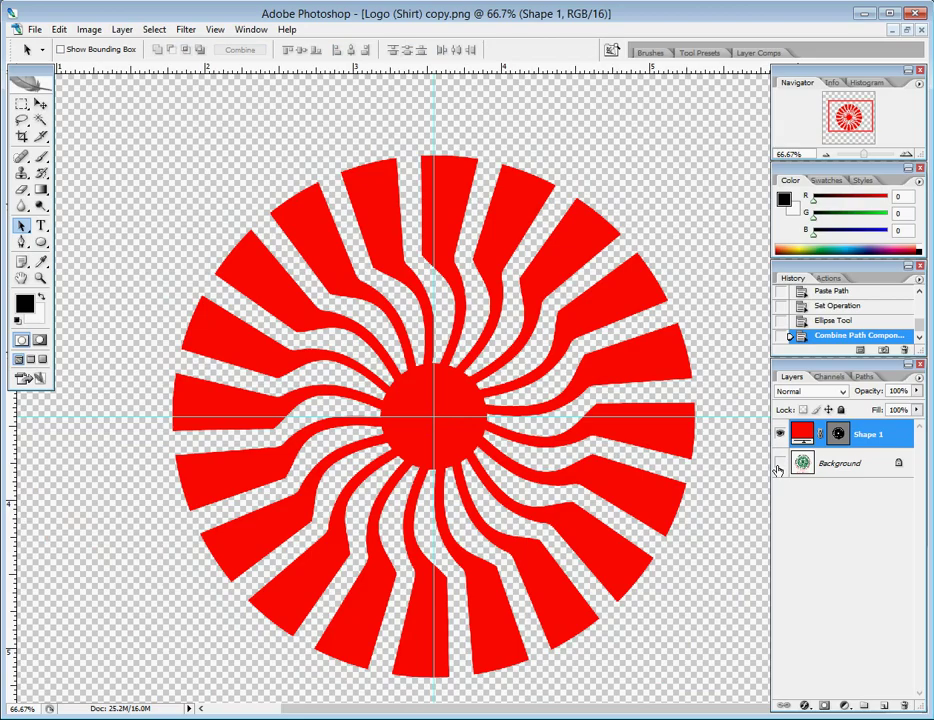